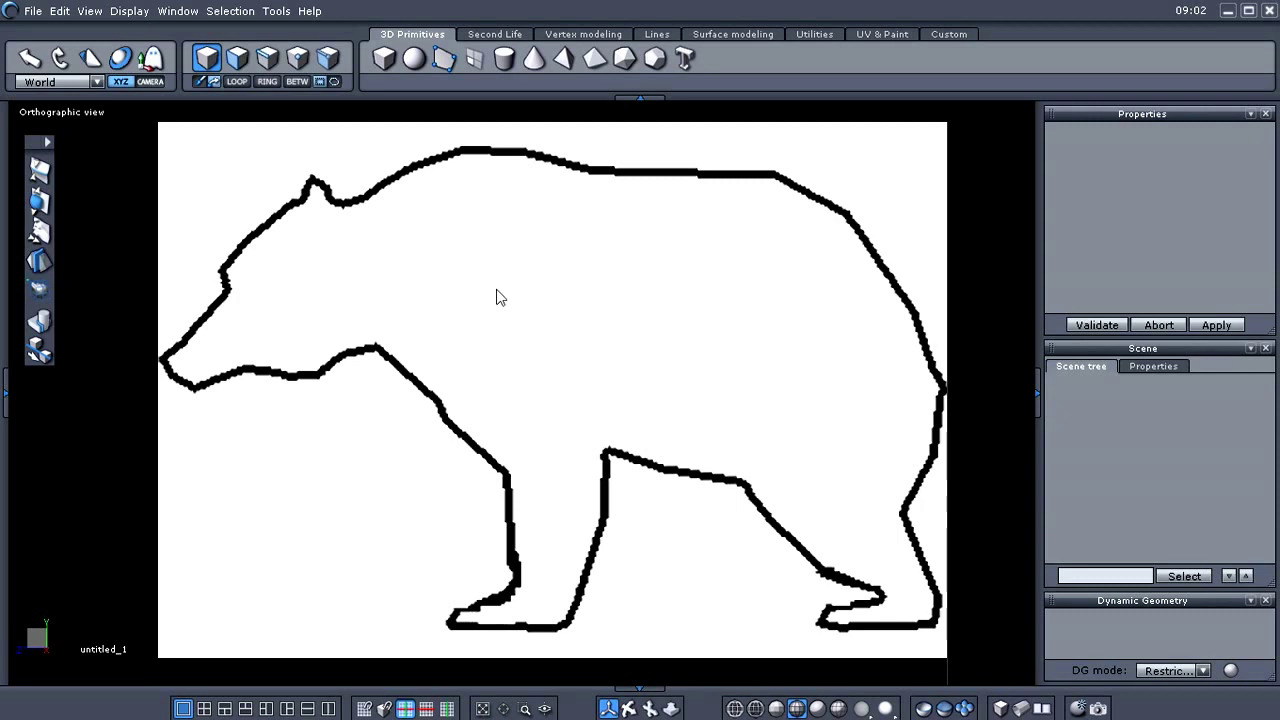
Create a cube about 28.4 units wide over the bear's torso and shift it slightly down and toward the rump.
{"action": "left_click", "coordinate": [384, 59]}
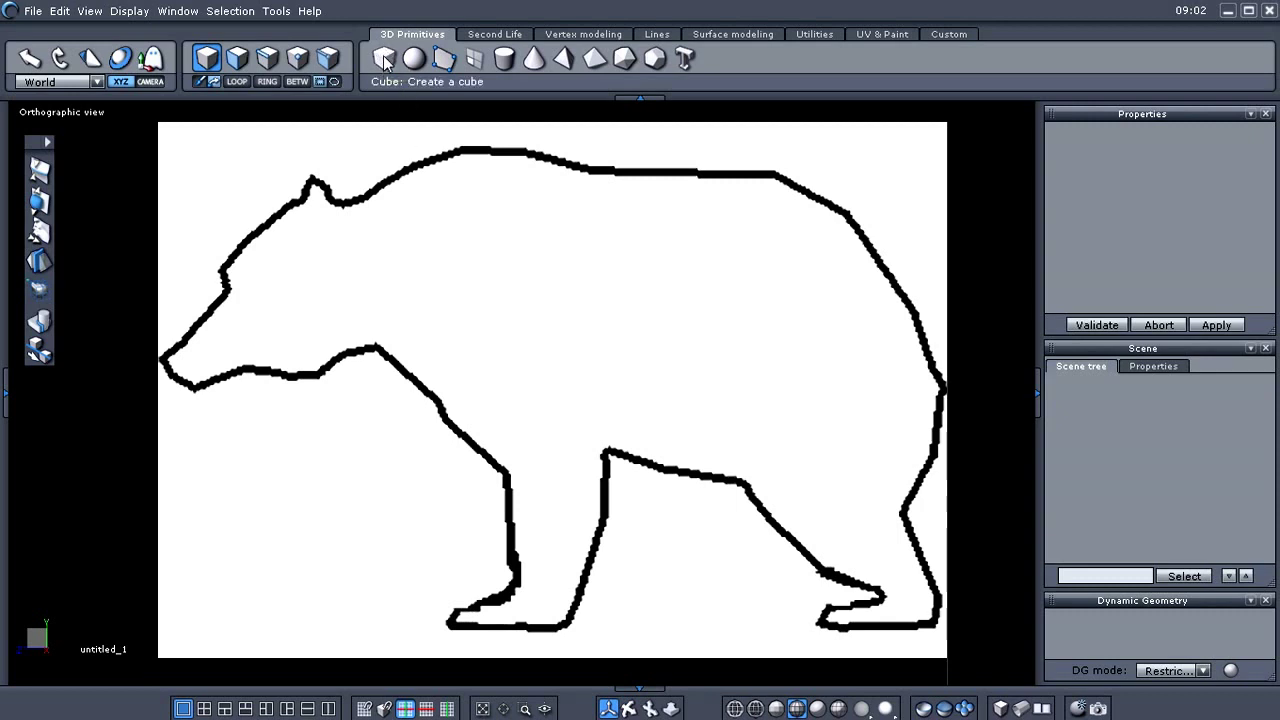
{"action": "left_click", "coordinate": [611, 388]}
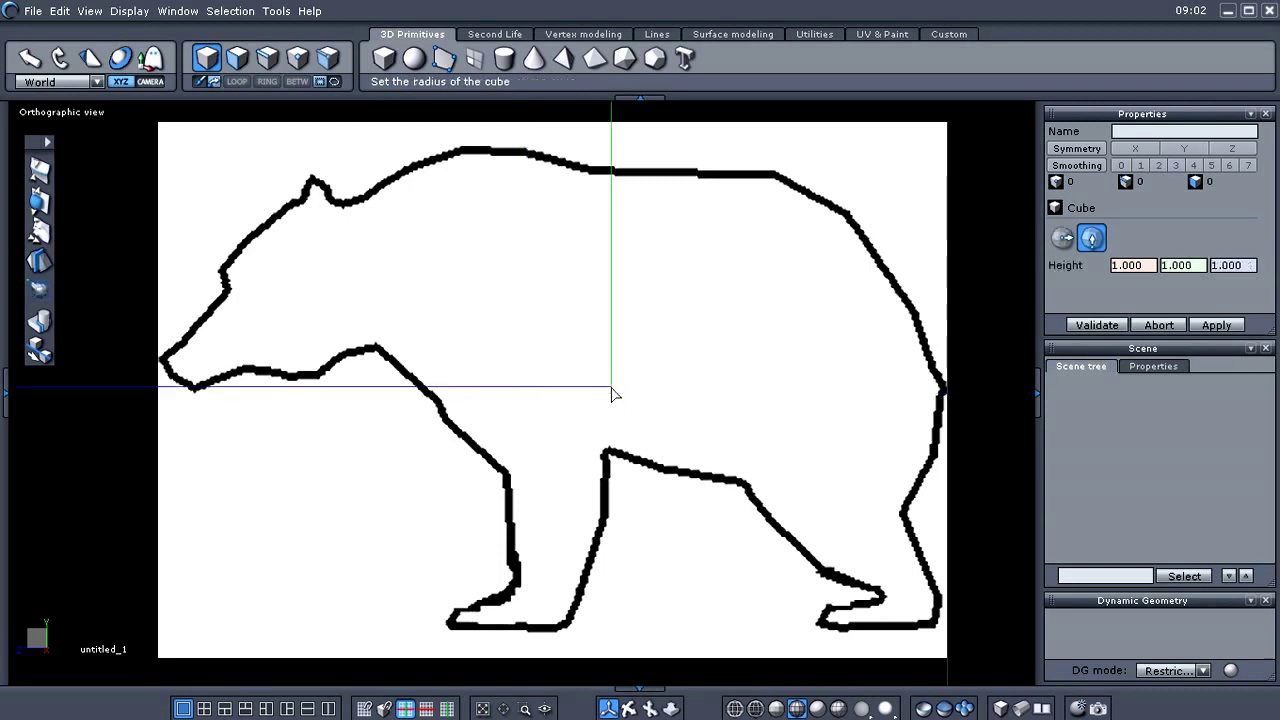
{"action": "left_click", "coordinate": [837, 289]}
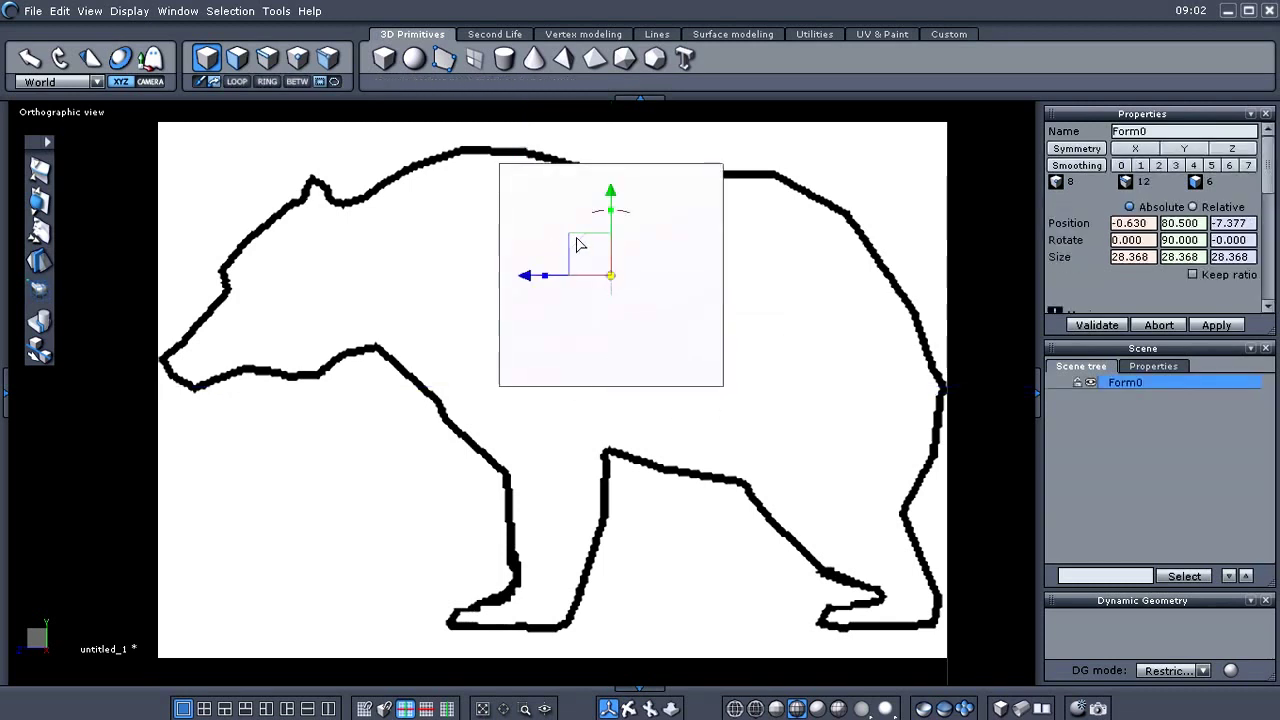
{"action": "left_click_drag", "start_coordinate": [579, 243], "coordinate": [628, 274]}
{"action": "mouse_move", "coordinate": [586, 464]}
{"action": "middle_mouse_down"}
{"action": "mouse_move", "coordinate": [522, 451]}
{"action": "mouse_move", "coordinate": [568, 461]}
{"action": "middle_mouse_up"}
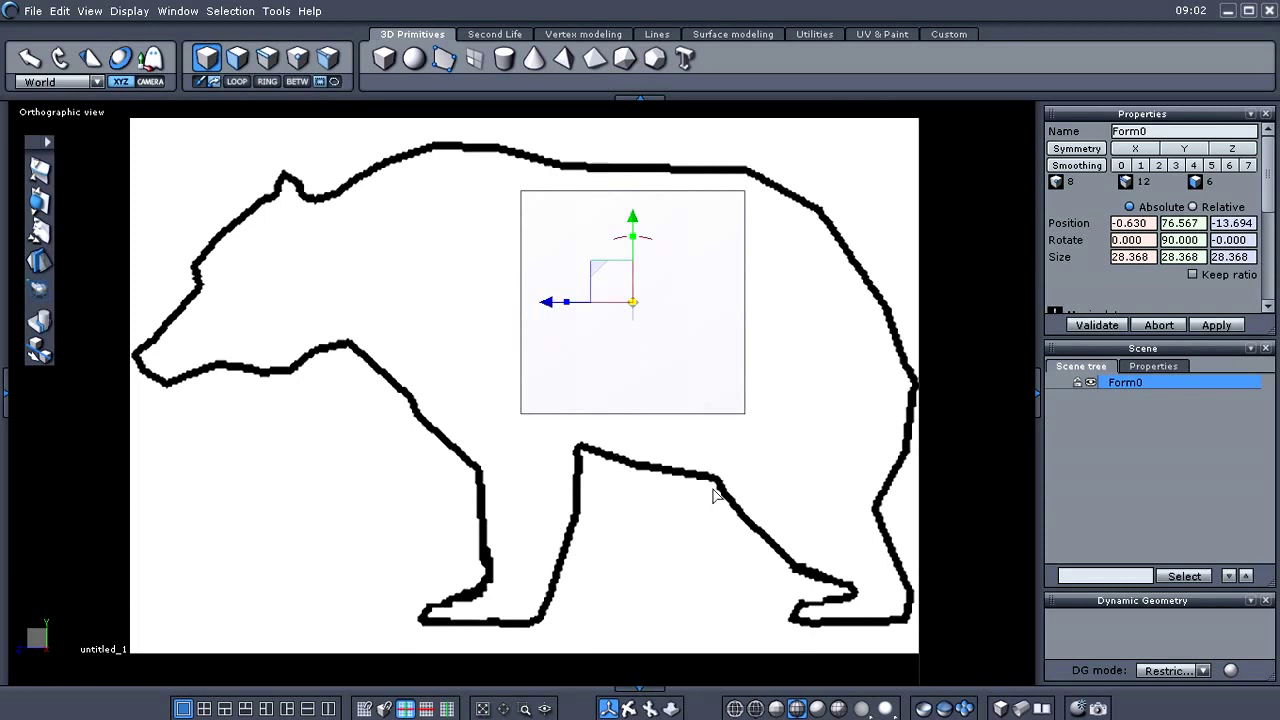
In point mode, stretch the cube's front side forward to the chest and its rear side back to the rump.
{"action": "right_click", "coordinate": [623, 492]}
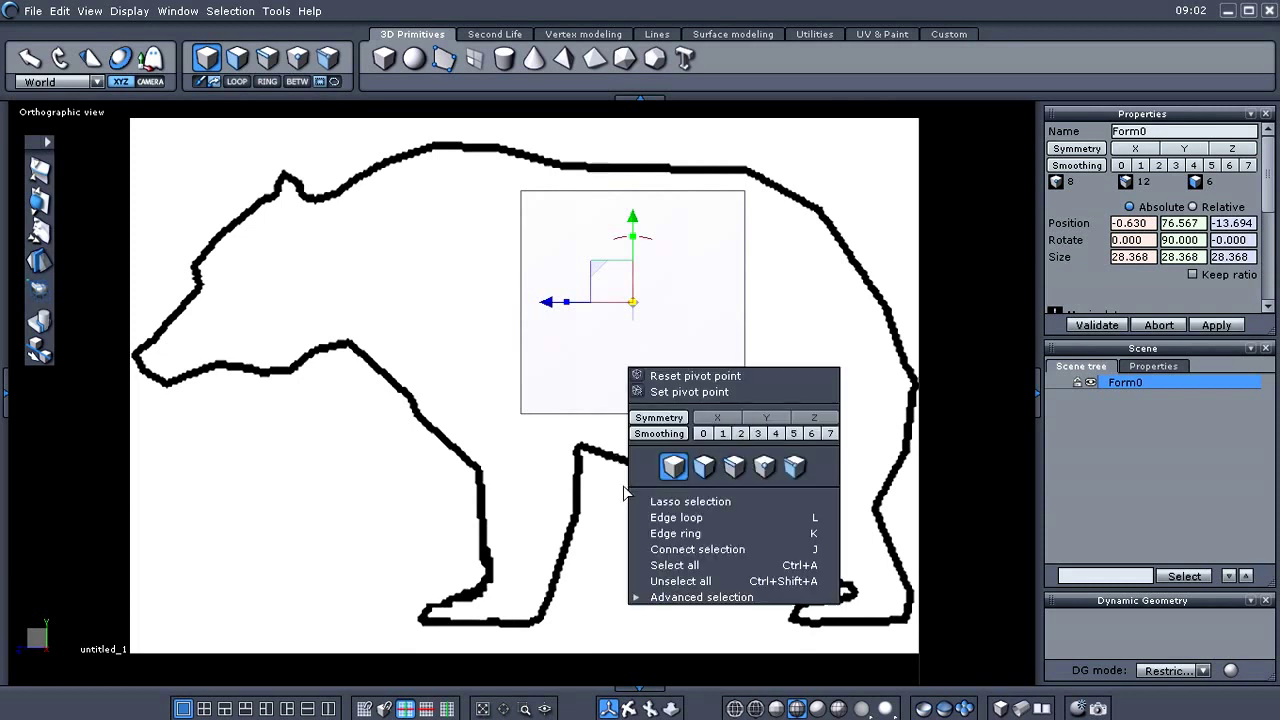
{"action": "left_click", "coordinate": [774, 469]}
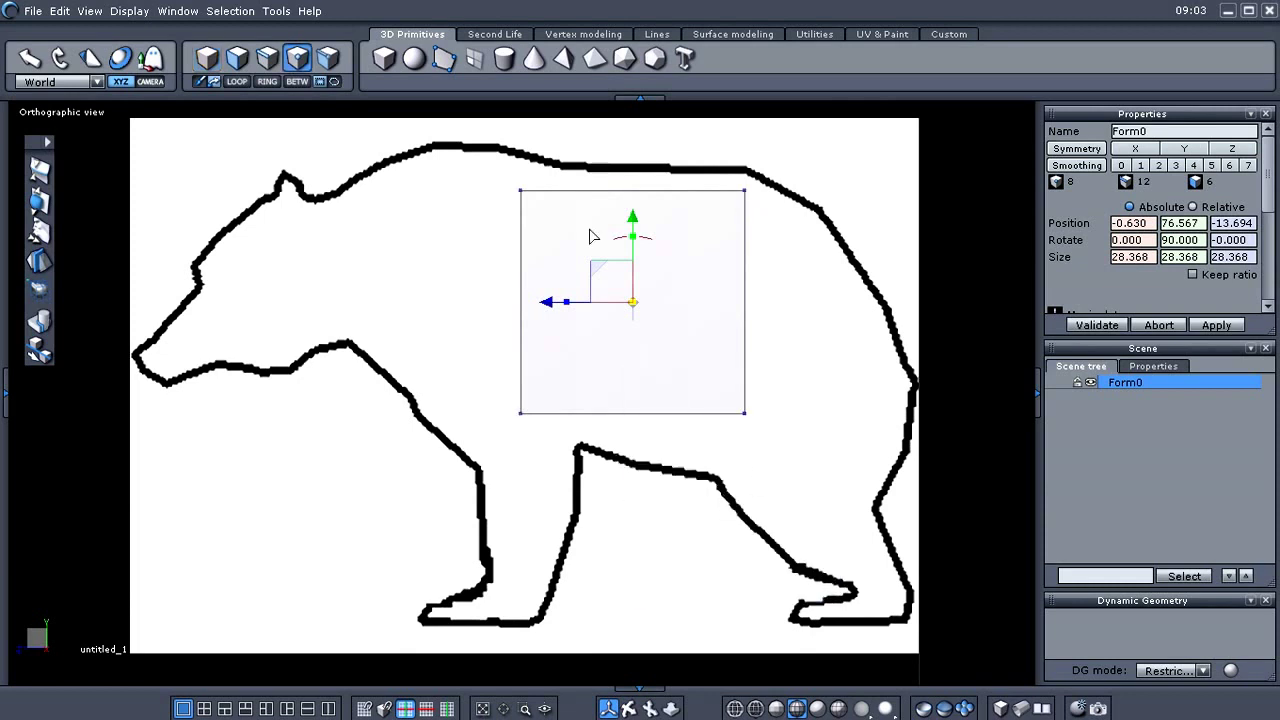
{"action": "left_click_drag", "start_coordinate": [503, 158], "coordinate": [551, 457]}
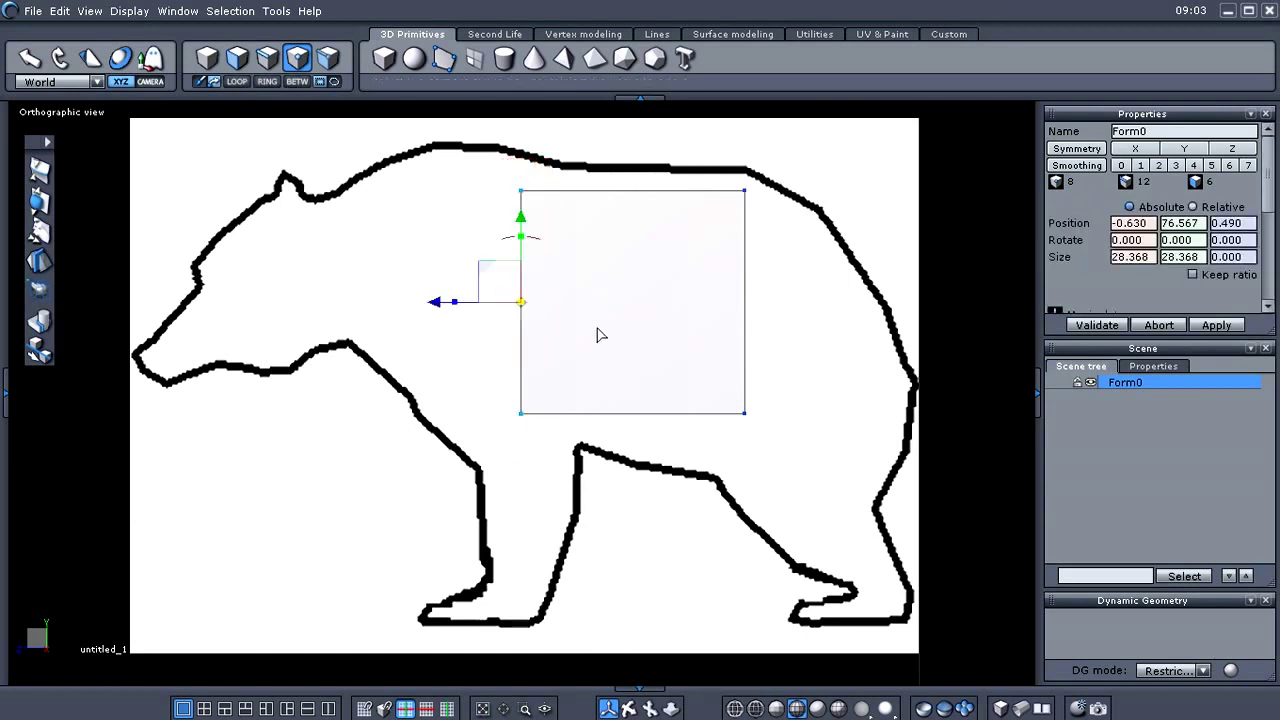
{"action": "left_click_drag", "start_coordinate": [437, 304], "coordinate": [346, 310]}
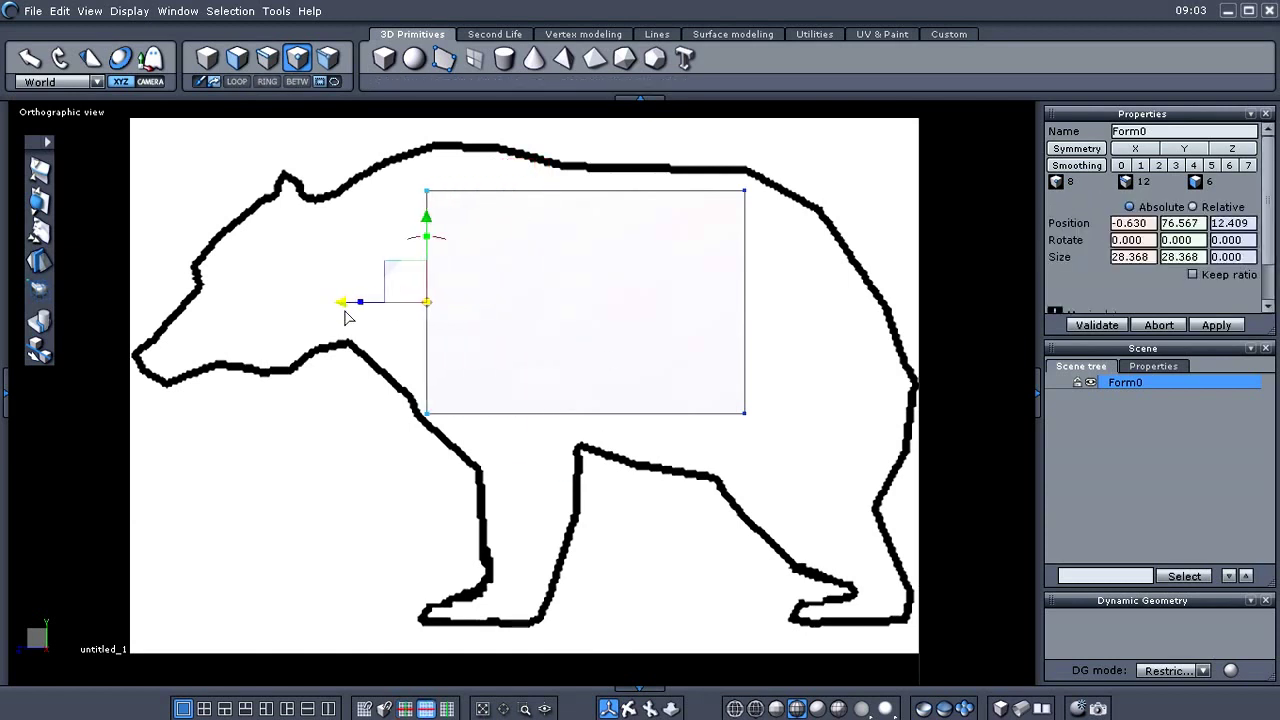
{"action": "left_click_drag", "start_coordinate": [668, 143], "coordinate": [838, 584]}
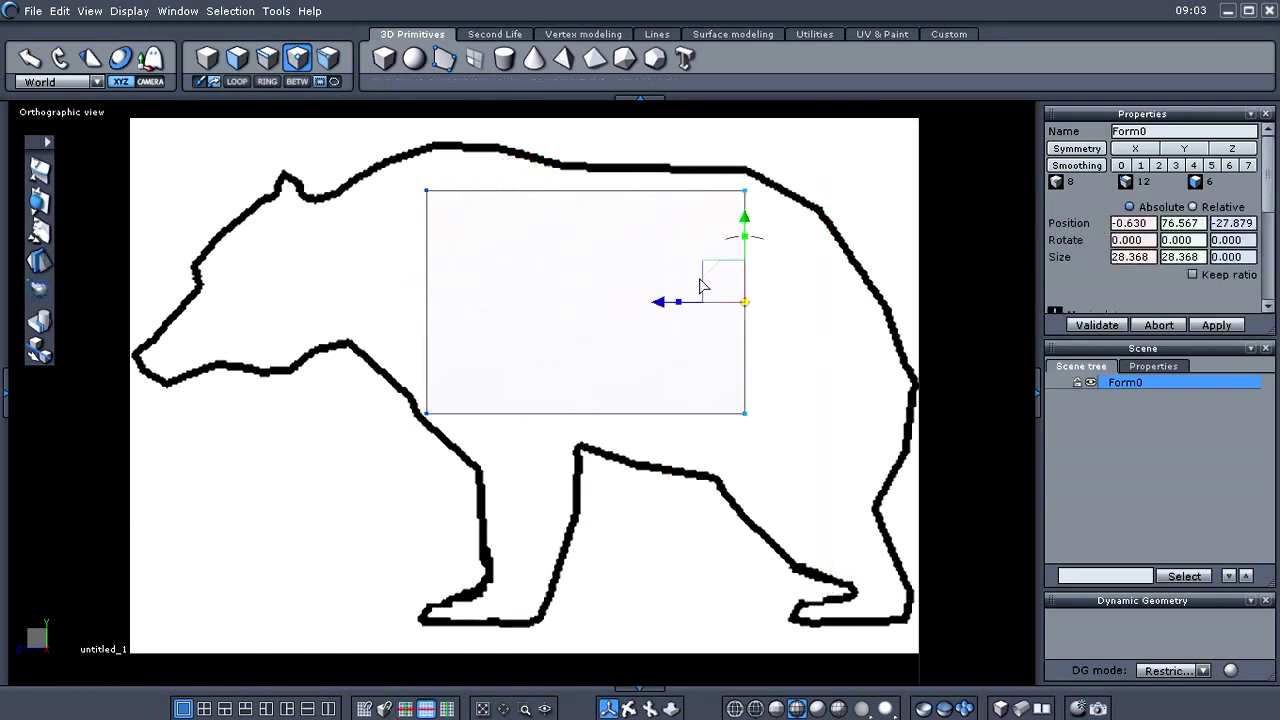
{"action": "left_click_drag", "start_coordinate": [663, 306], "coordinate": [814, 329]}
{"action": "middle_click_drag", "start_coordinate": [676, 506], "coordinate": [674, 502]}
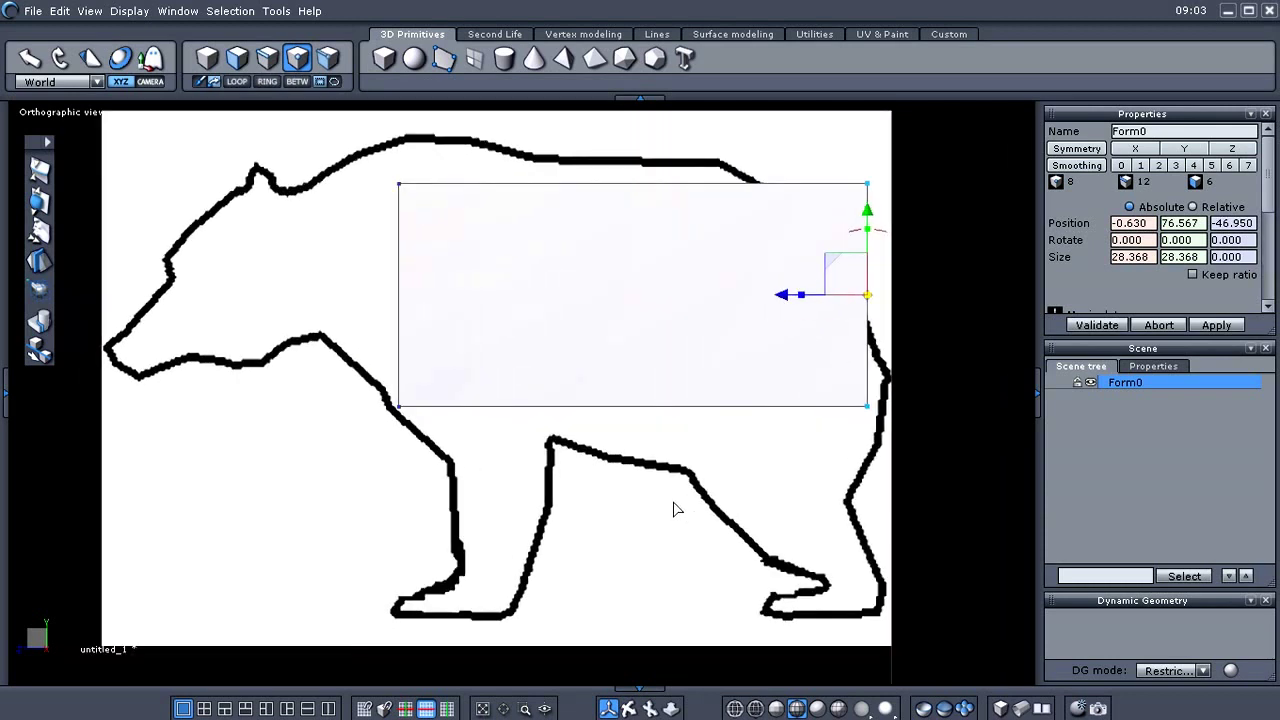
Lower the rear side of the box and raise its upper front points to the shoulder outline.
{"action": "left_click_drag", "start_coordinate": [862, 217], "coordinate": [863, 314]}
{"action": "left_click_drag", "start_coordinate": [370, 145], "coordinate": [474, 254]}
{"action": "middle_click_drag", "start_coordinate": [554, 174], "coordinate": [584, 254]}
{"action": "left_click_drag", "start_coordinate": [449, 227], "coordinate": [454, 184]}
{"action": "middle_click_drag", "start_coordinate": [433, 459], "coordinate": [349, 377]}
Move the box's upper rear points onto the rump outline and raise the lower rear points to the back of the thigh.
{"action": "left_click_drag", "start_coordinate": [716, 236], "coordinate": [829, 368]}
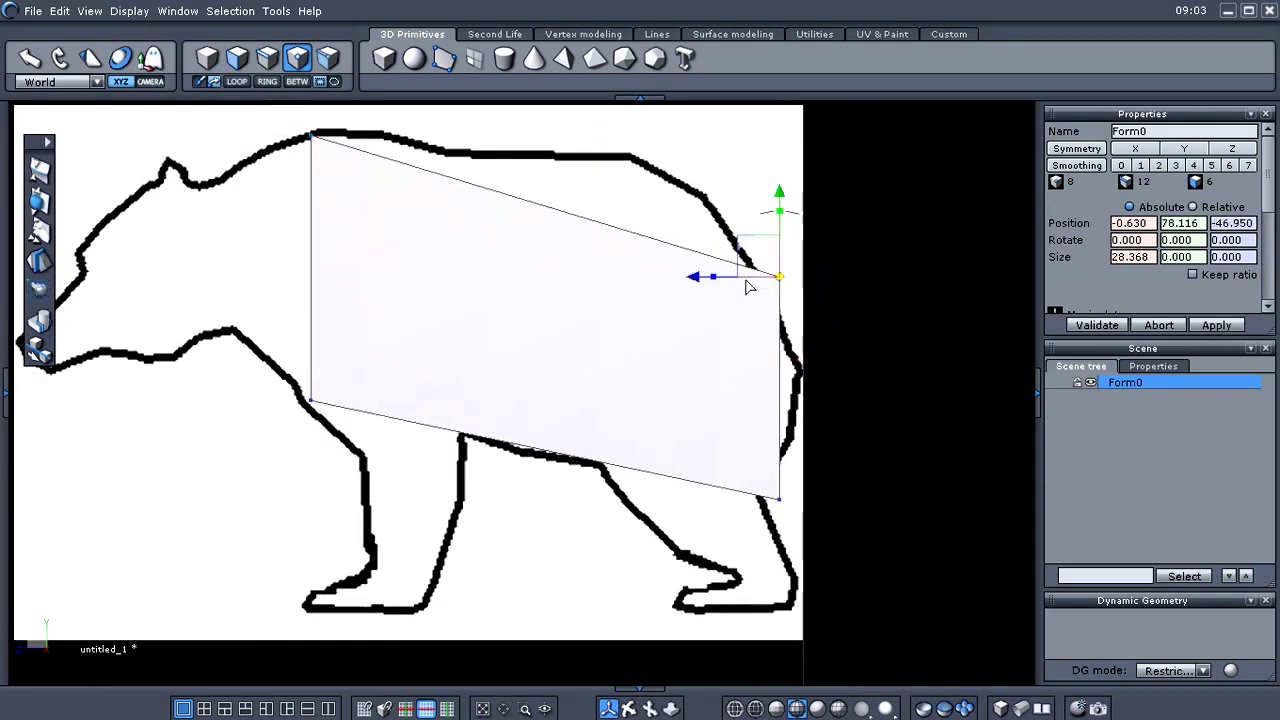
{"action": "left_click_drag", "start_coordinate": [745, 270], "coordinate": [675, 198]}
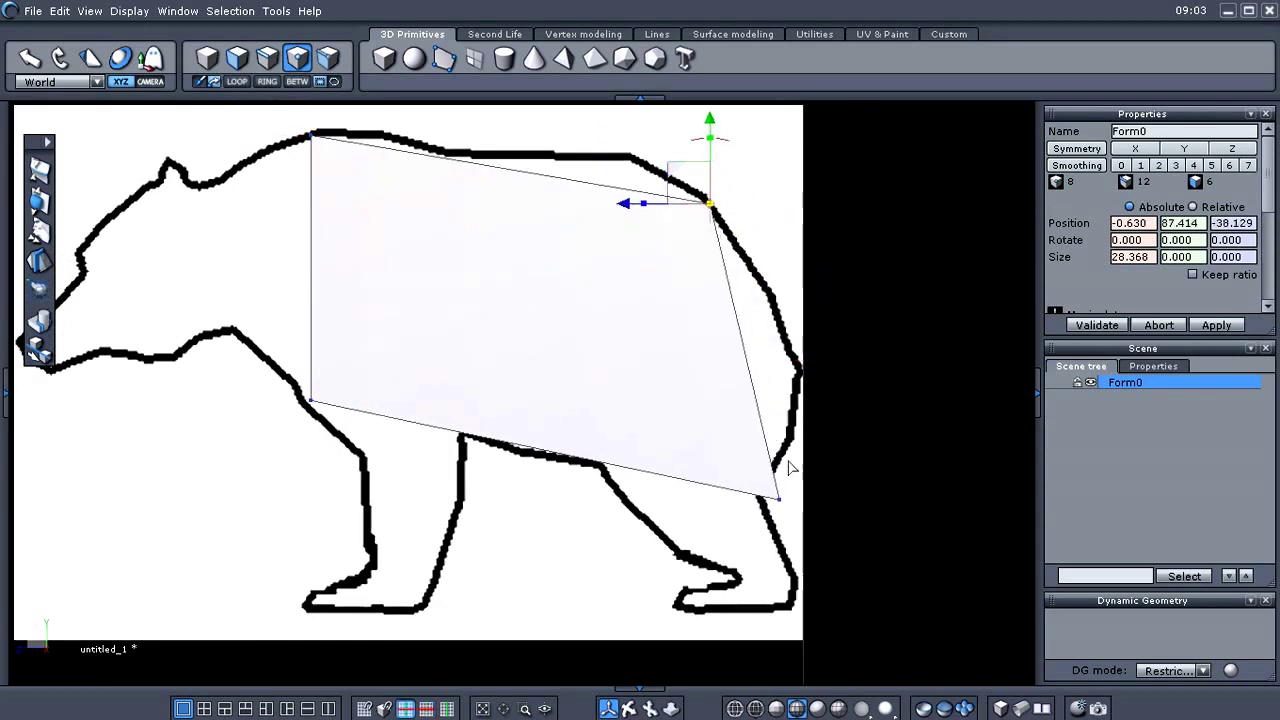
{"action": "left_click_drag", "start_coordinate": [757, 529], "coordinate": [744, 421]}
{"action": "left_click", "coordinate": [746, 430]}
Cut one vertical slice through the middle of the torso box using Tesselation by slice.
{"action": "scroll", "coordinate": [565, 548], "scroll_direction": "down", "scroll_amount": 2}
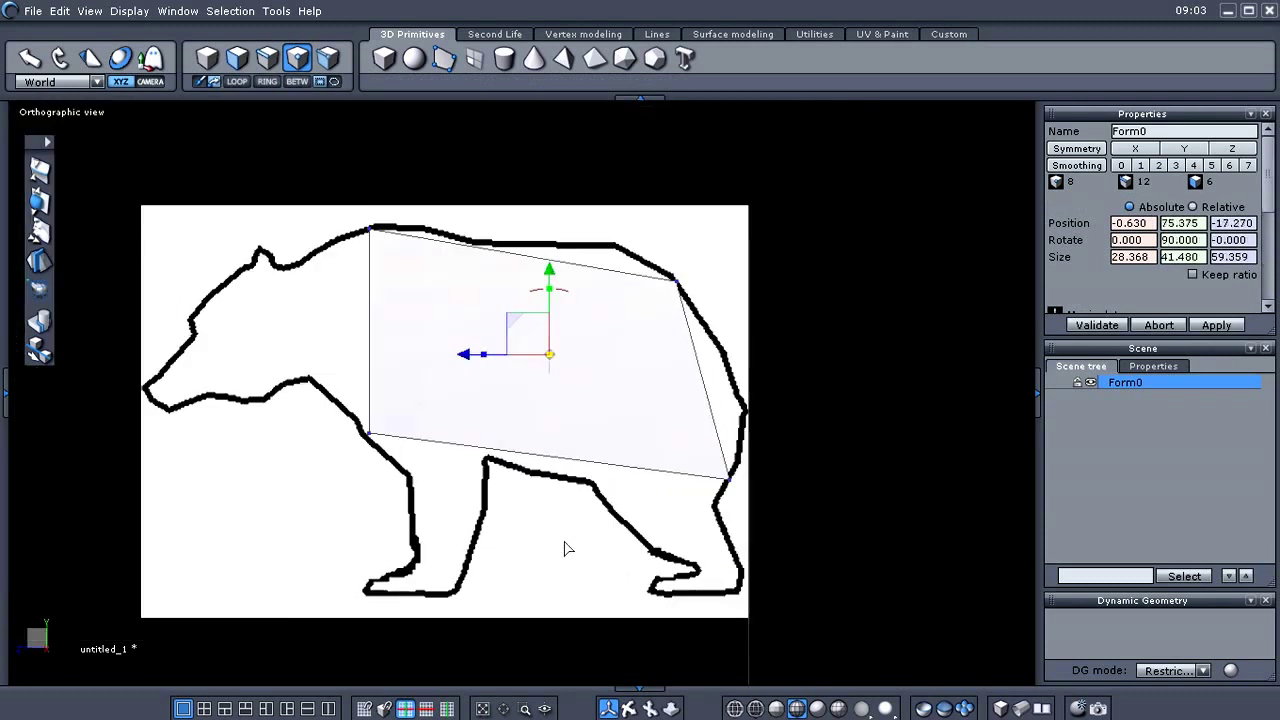
{"action": "scroll", "coordinate": [566, 535], "scroll_direction": "up", "scroll_amount": 3}
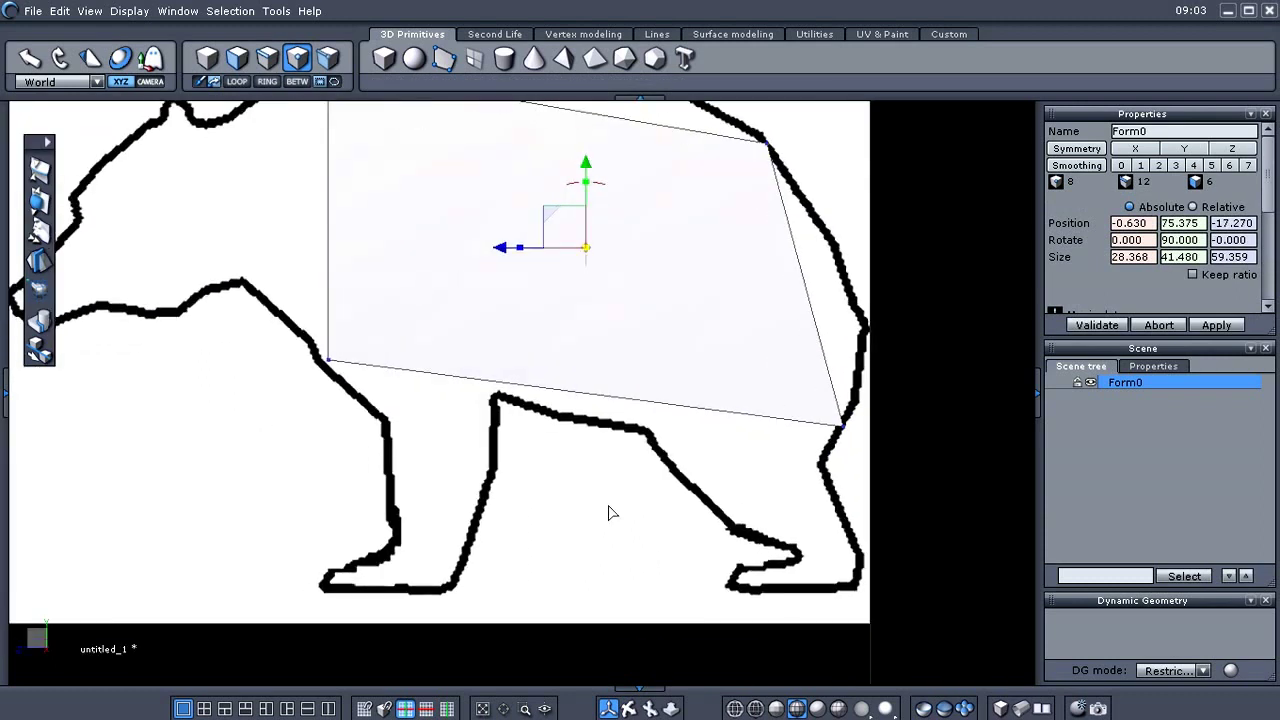
{"action": "key", "text": "t"}
{"action": "left_click", "coordinate": [1126, 240]}
{"action": "left_click", "coordinate": [596, 465]}
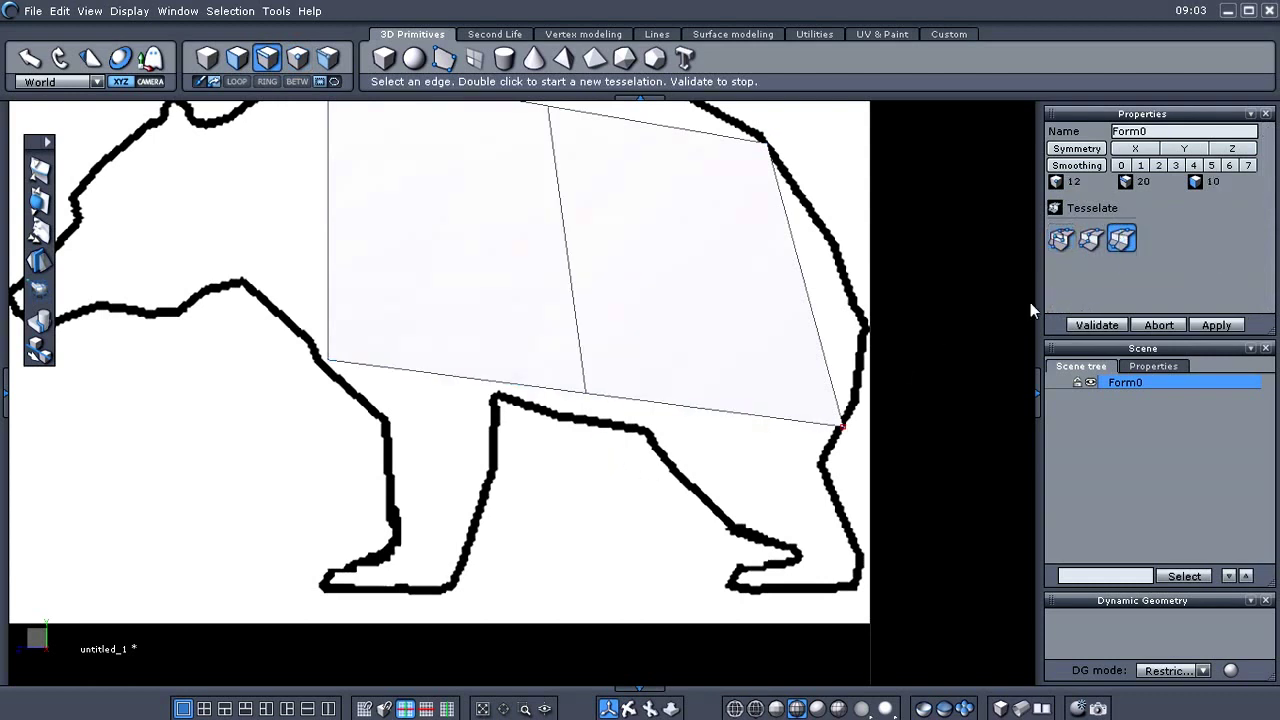
{"action": "left_click", "coordinate": [1088, 325]}
Move the slice's upper points onto the back outline and its lower points down to the belly outline.
{"action": "scroll", "coordinate": [616, 504], "scroll_direction": "down", "scroll_amount": 2}
{"action": "left_click_drag", "start_coordinate": [538, 244], "coordinate": [625, 380]}
{"action": "left_click_drag", "start_coordinate": [559, 208], "coordinate": [560, 194]}
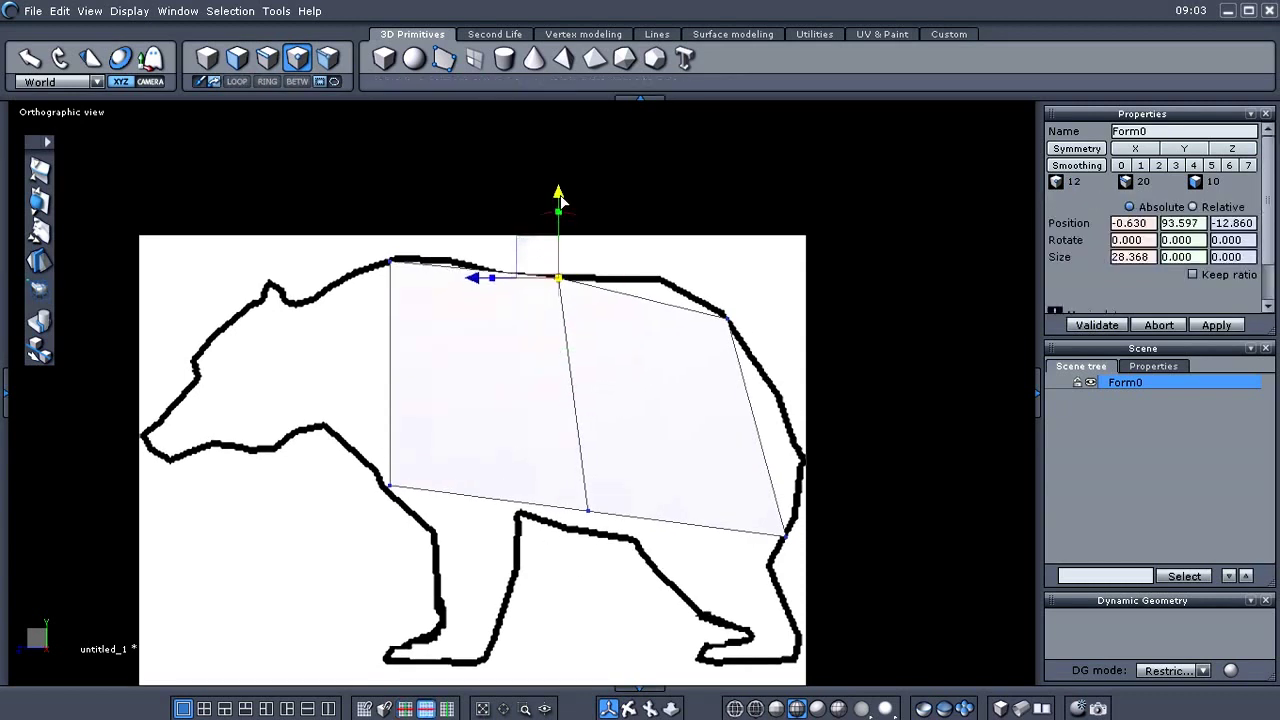
{"action": "left_click_drag", "start_coordinate": [558, 455], "coordinate": [620, 580]}
{"action": "left_click_drag", "start_coordinate": [588, 430], "coordinate": [588, 447]}
Adjust the box's lower rear points and move the upper rear points further down the rump outline.
{"action": "middle_click_drag", "start_coordinate": [593, 609], "coordinate": [595, 547]}
{"action": "mouse_move", "coordinate": [821, 451]}
{"action": "left_mouse_down"}
{"action": "mouse_move", "coordinate": [756, 507]}
{"action": "mouse_move", "coordinate": [697, 476]}
{"action": "left_mouse_up"}
{"action": "left_click_drag", "start_coordinate": [752, 210], "coordinate": [699, 290]}
{"action": "left_click_drag", "start_coordinate": [694, 220], "coordinate": [737, 288]}
{"action": "left_click", "coordinate": [645, 540]}
{"action": "middle_click_drag", "start_coordinate": [629, 559], "coordinate": [623, 557]}
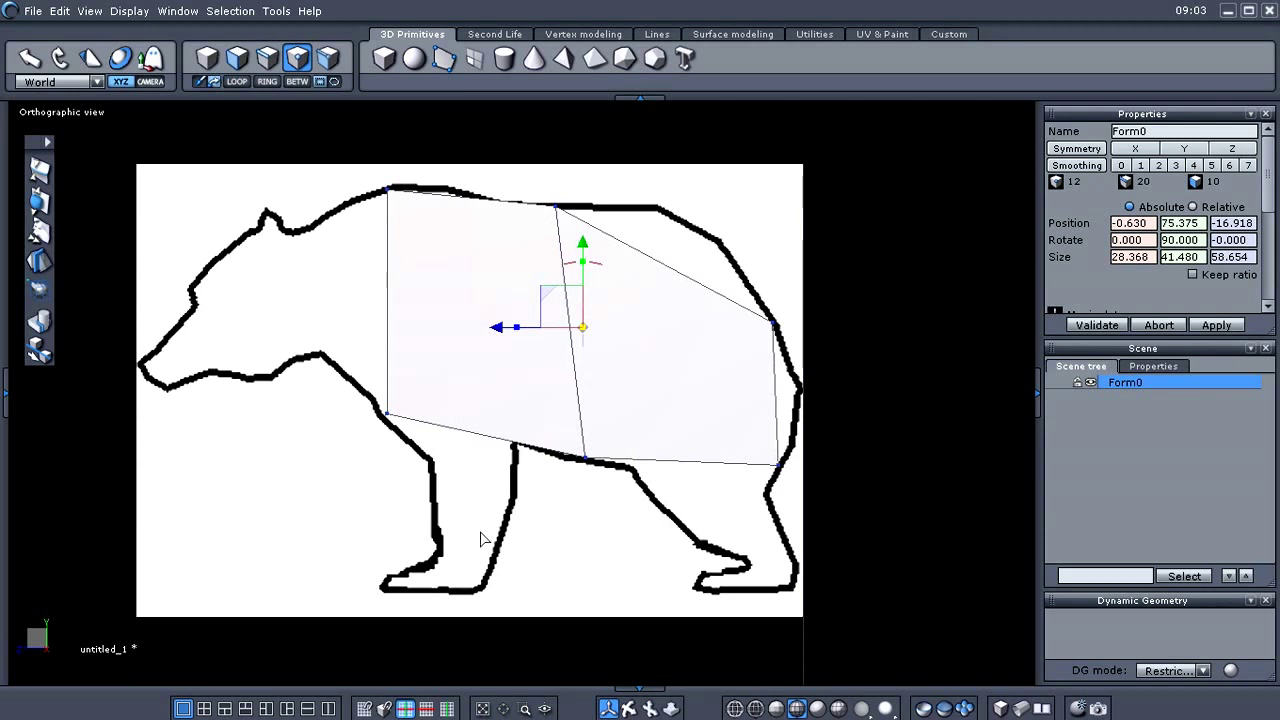
{"action": "key", "text": "t"}
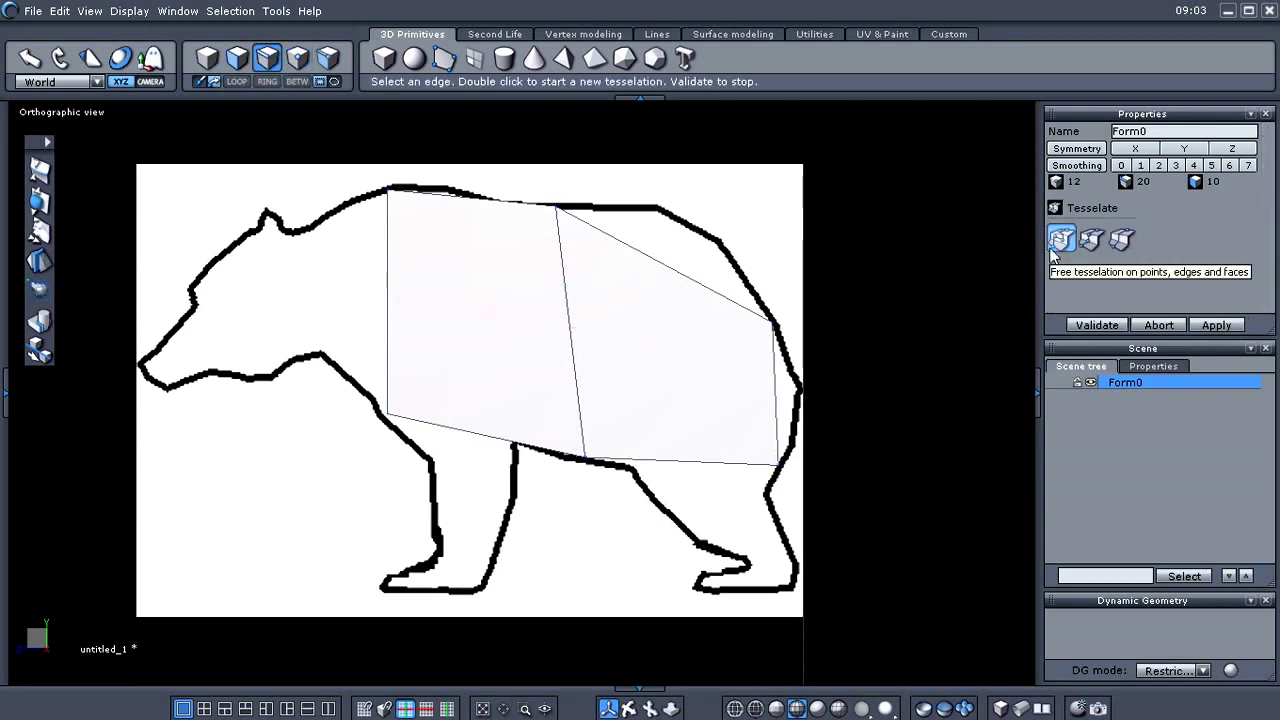
{"action": "left_click", "coordinate": [1127, 245]}
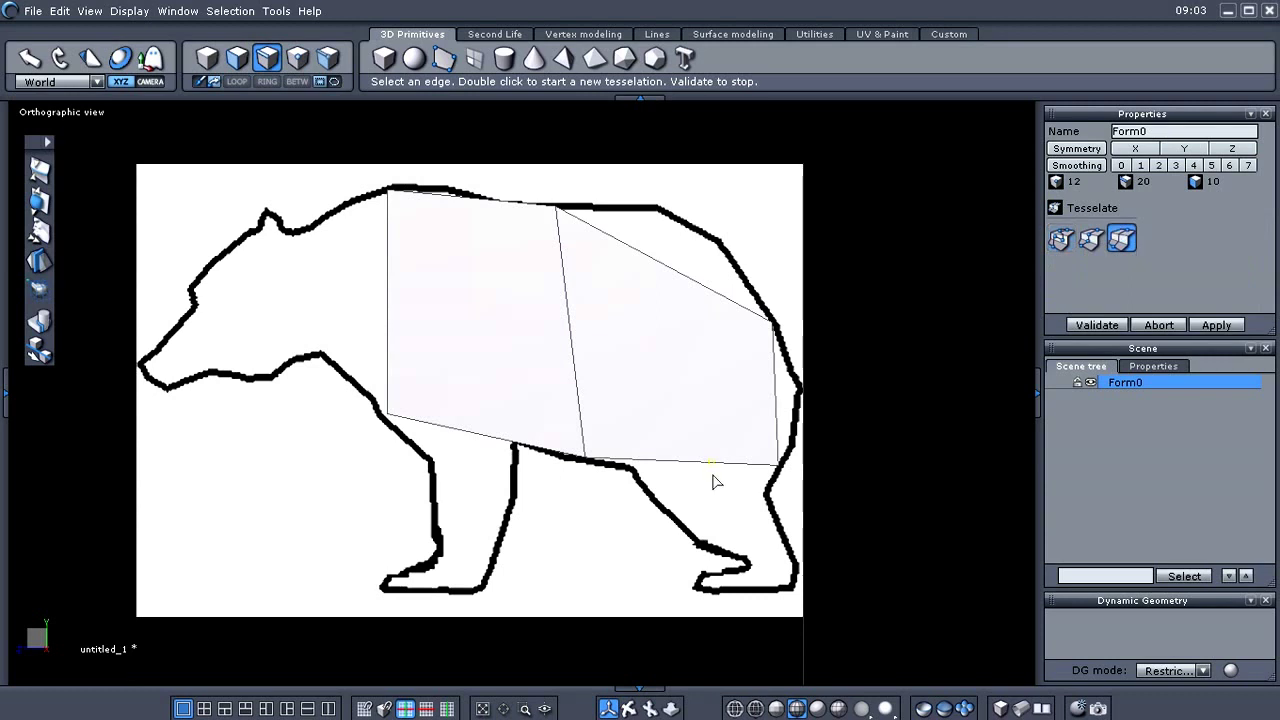
{"action": "left_click", "coordinate": [712, 533]}
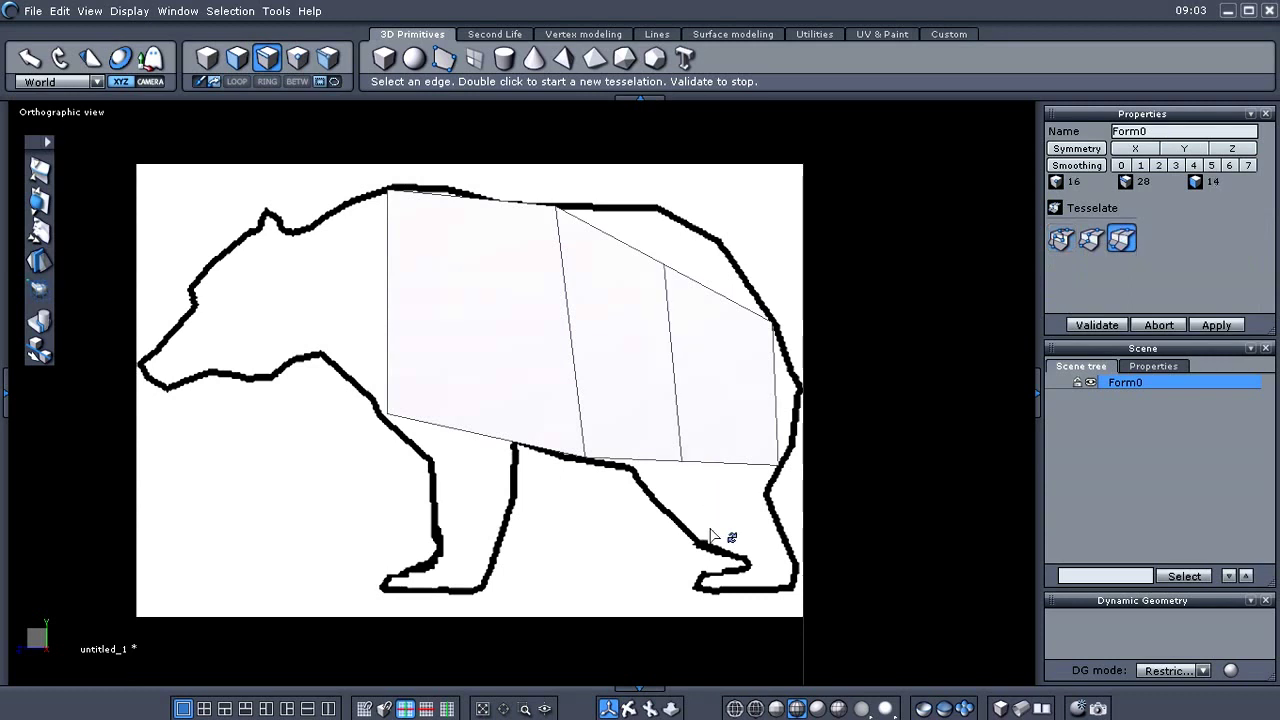
{"action": "left_click", "coordinate": [1158, 325]}
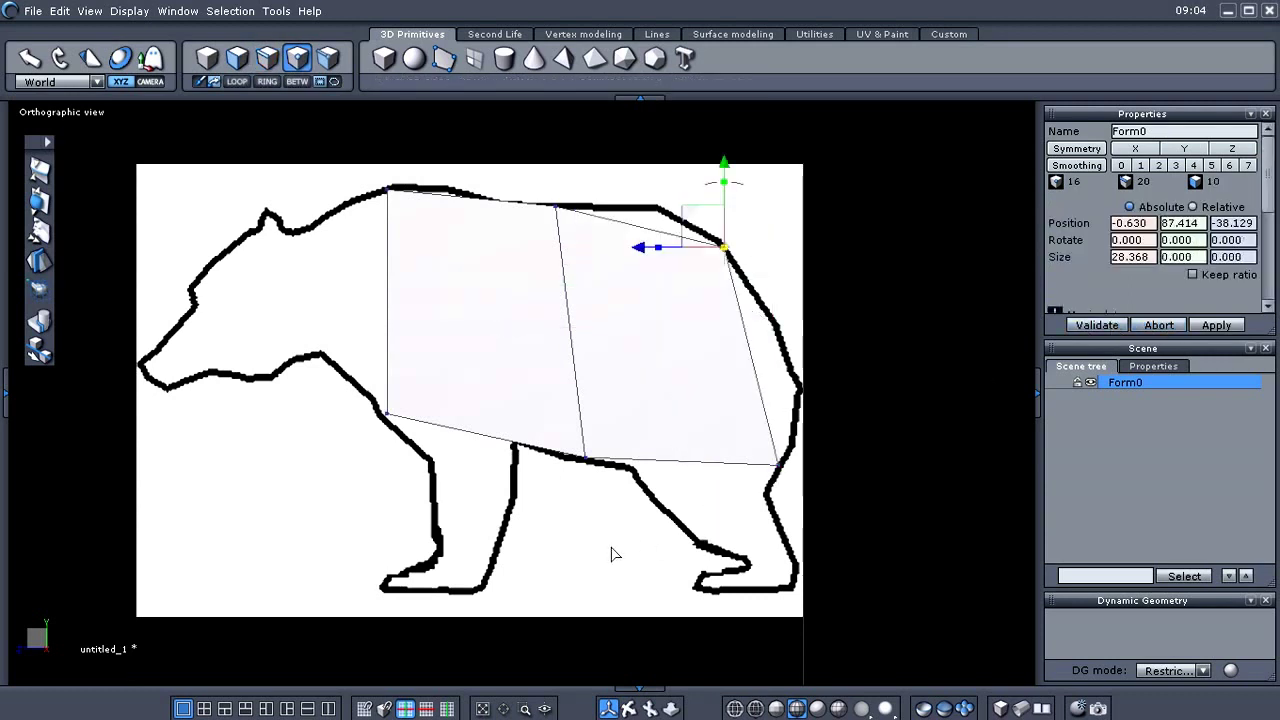
Undo the slice and all point moves back to the plain rectangular box stretched between chest and rump.
{"action": "key", "text": "ctrl+z"}
{"action": "key", "text": "ctrl+z"}
{"action": "key", "text": "ctrl+z"}
{"action": "key", "text": "ctrl+z"}
{"action": "key", "text": "ctrl+z"}
{"action": "key", "text": "ctrl+z"}
{"action": "key", "text": "ctrl+z"}
{"action": "key", "text": "ctrl+z"}
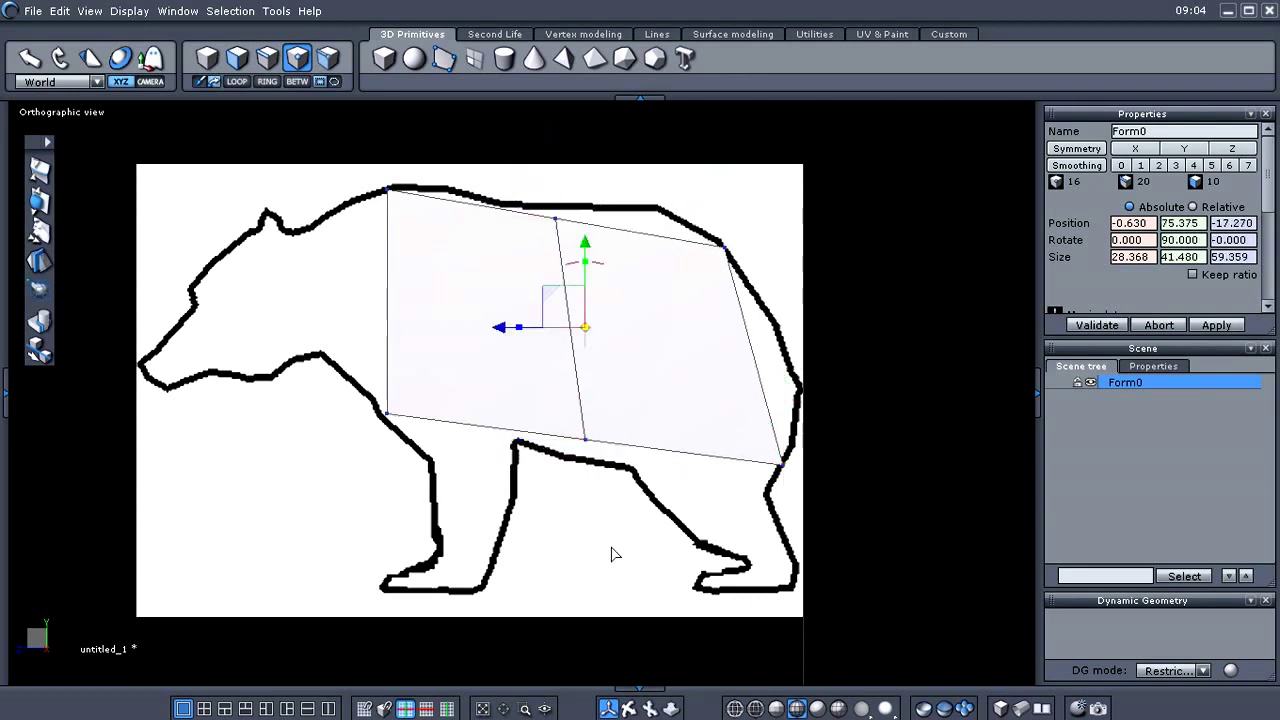
{"action": "key", "text": "ctrl+z"}
{"action": "key", "text": "ctrl+z"}
{"action": "key", "text": "ctrl+z"}
{"action": "key", "text": "ctrl+z"}
{"action": "key", "text": "ctrl+z"}
{"action": "key", "text": "ctrl+z"}
{"action": "key", "text": "ctrl+z"}
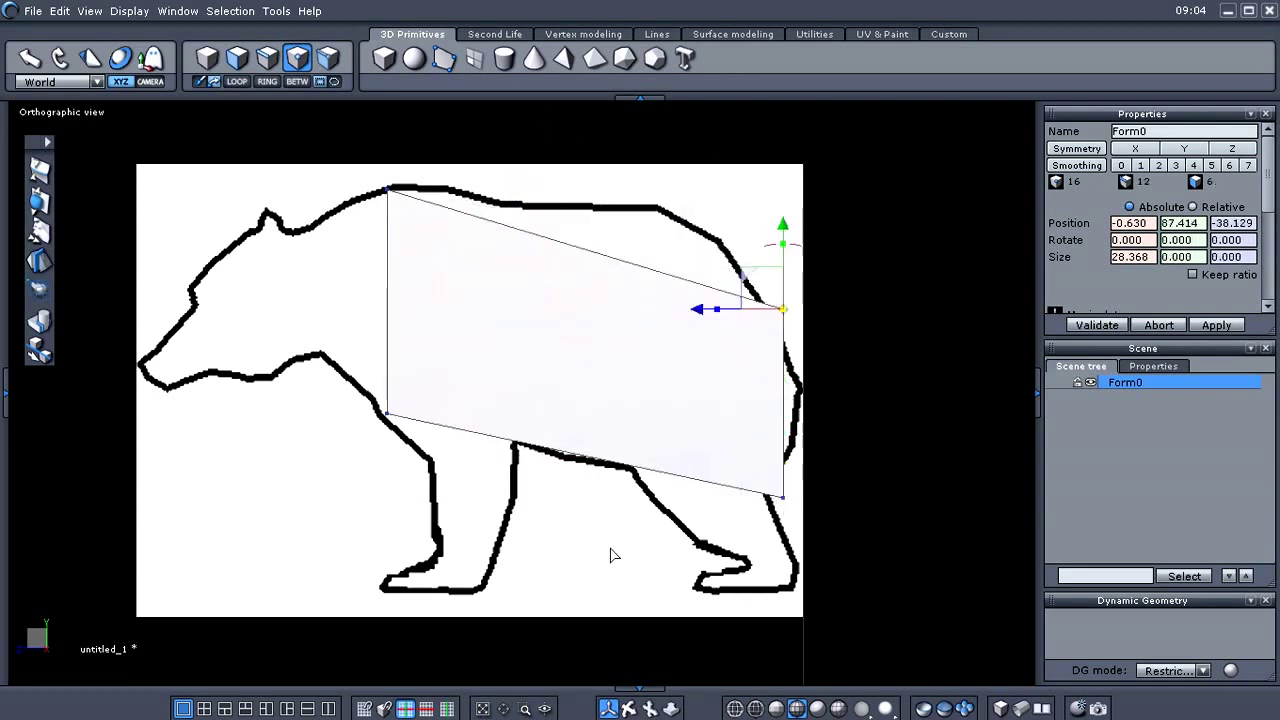
{"action": "key", "text": "ctrl+z"}
{"action": "key", "text": "ctrl+z"}
{"action": "key", "text": "ctrl+z"}
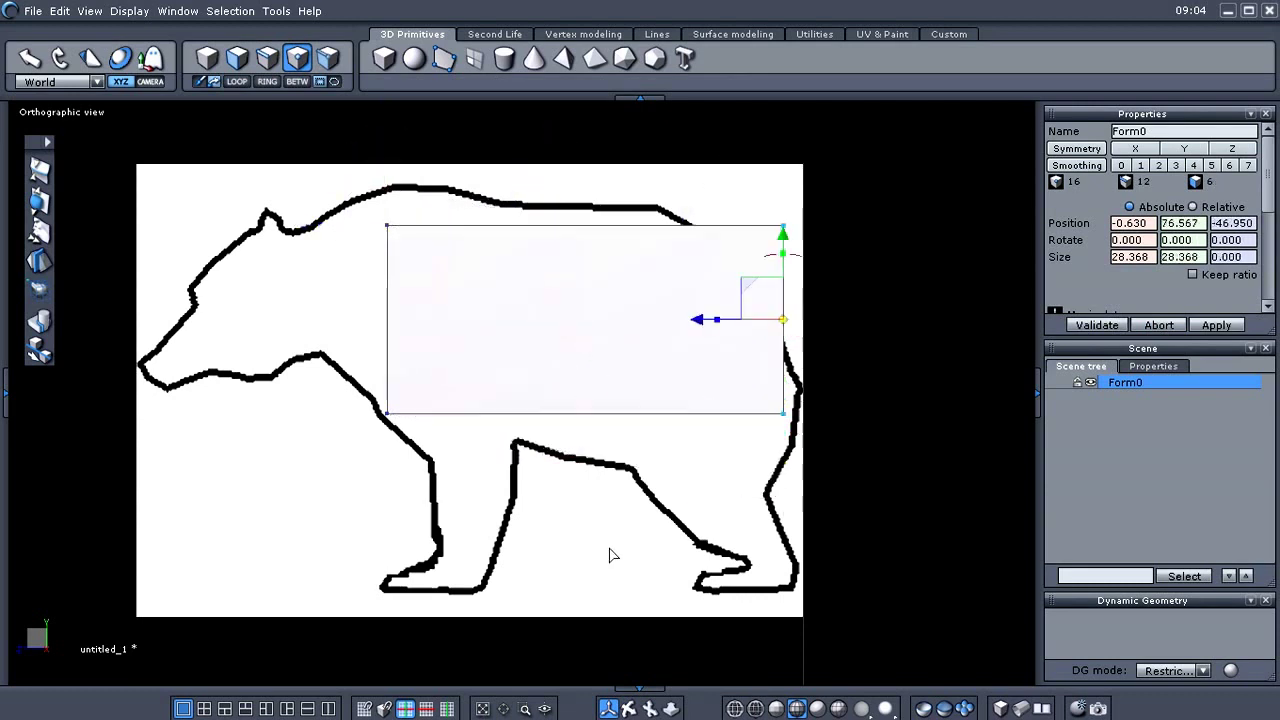
Stretch the box's front side forward to the bear's nose and its rear side to the back edge of the rump.
{"action": "left_click_drag", "start_coordinate": [340, 181], "coordinate": [492, 522]}
{"action": "left_click_drag", "start_coordinate": [300, 320], "coordinate": [66, 338]}
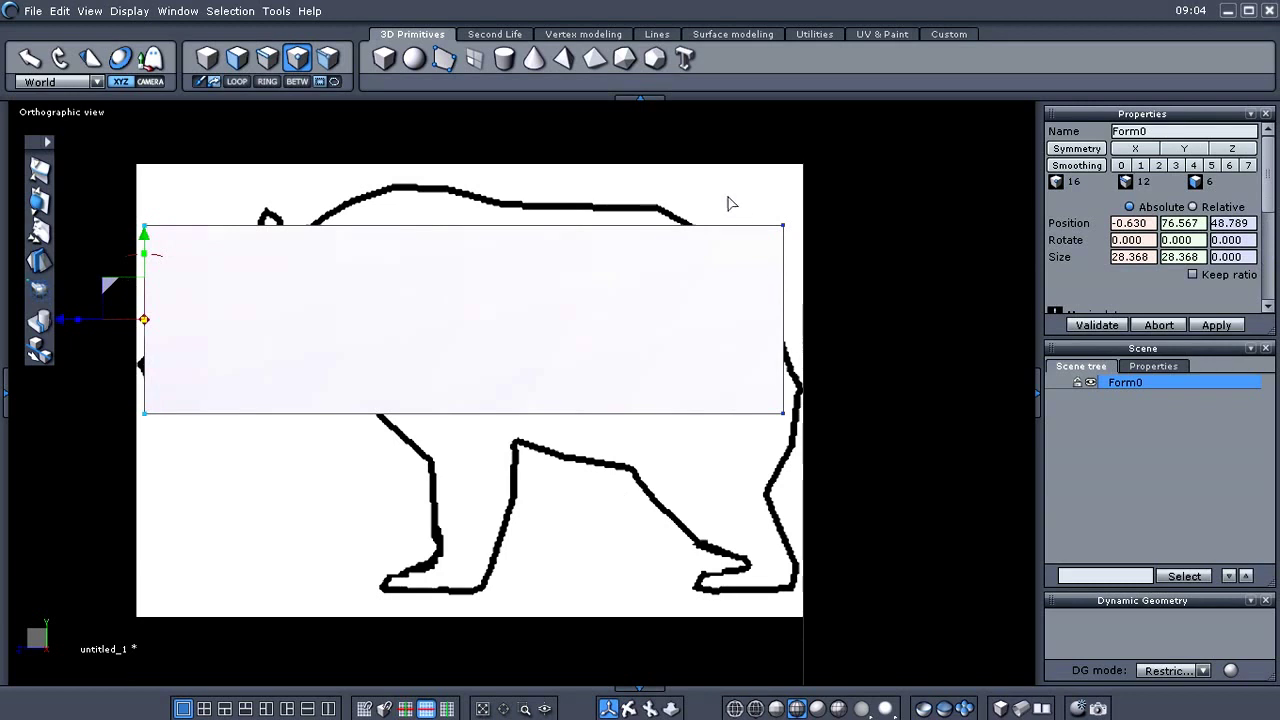
{"action": "left_click_drag", "start_coordinate": [729, 186], "coordinate": [815, 517]}
{"action": "left_click_drag", "start_coordinate": [695, 322], "coordinate": [711, 324]}
{"action": "middle_click_drag", "start_coordinate": [490, 521], "coordinate": [573, 500]}
{"action": "scroll", "coordinate": [548, 511], "scroll_direction": "down", "scroll_amount": 1}
{"action": "left_click", "coordinate": [546, 522]}
{"action": "scroll", "coordinate": [571, 533], "scroll_direction": "up", "scroll_amount": 1}
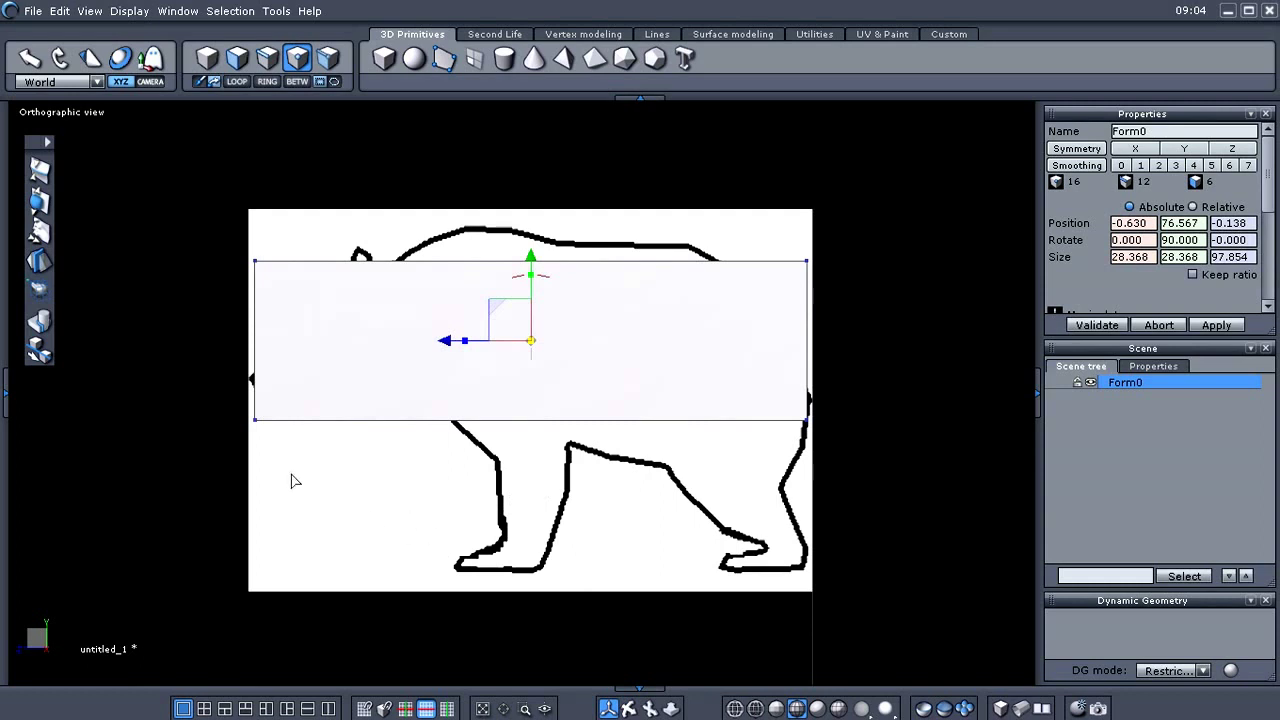
Pull the box's front side back to the neck behind the ear and raise its lower front points to the throat outline.
{"action": "left_click_drag", "start_coordinate": [195, 215], "coordinate": [323, 550]}
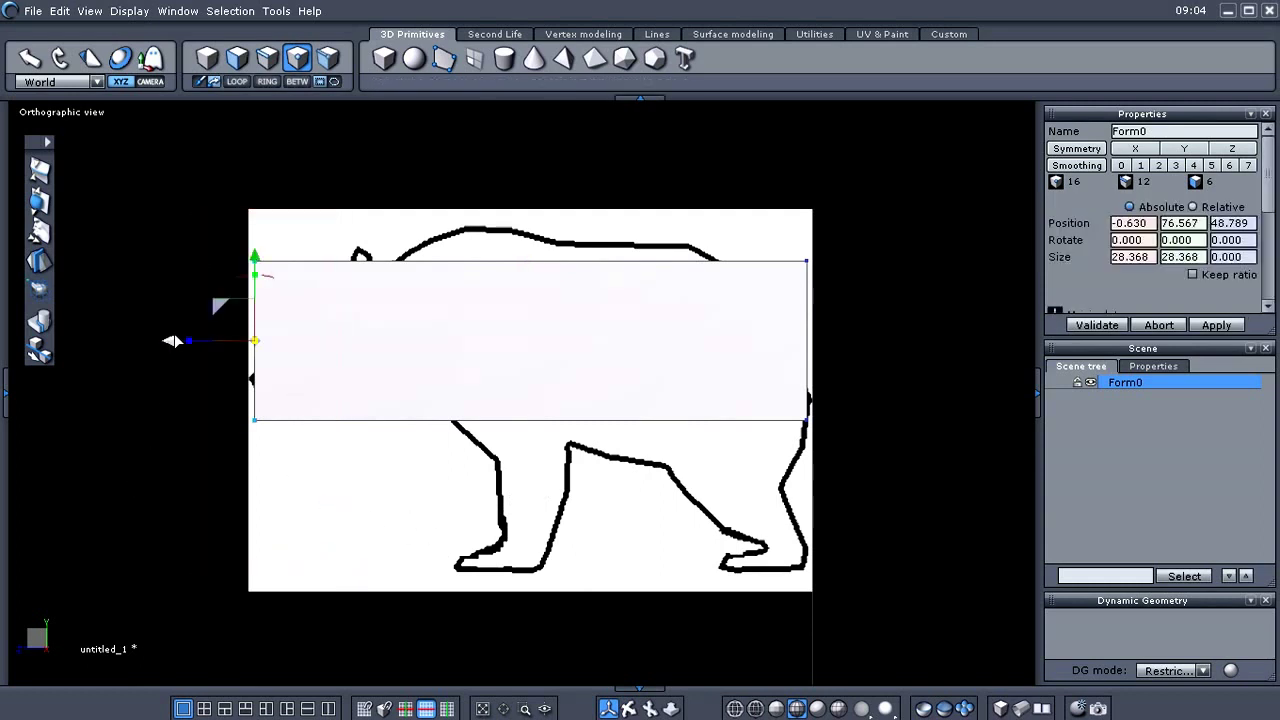
{"action": "left_click_drag", "start_coordinate": [172, 341], "coordinate": [309, 366]}
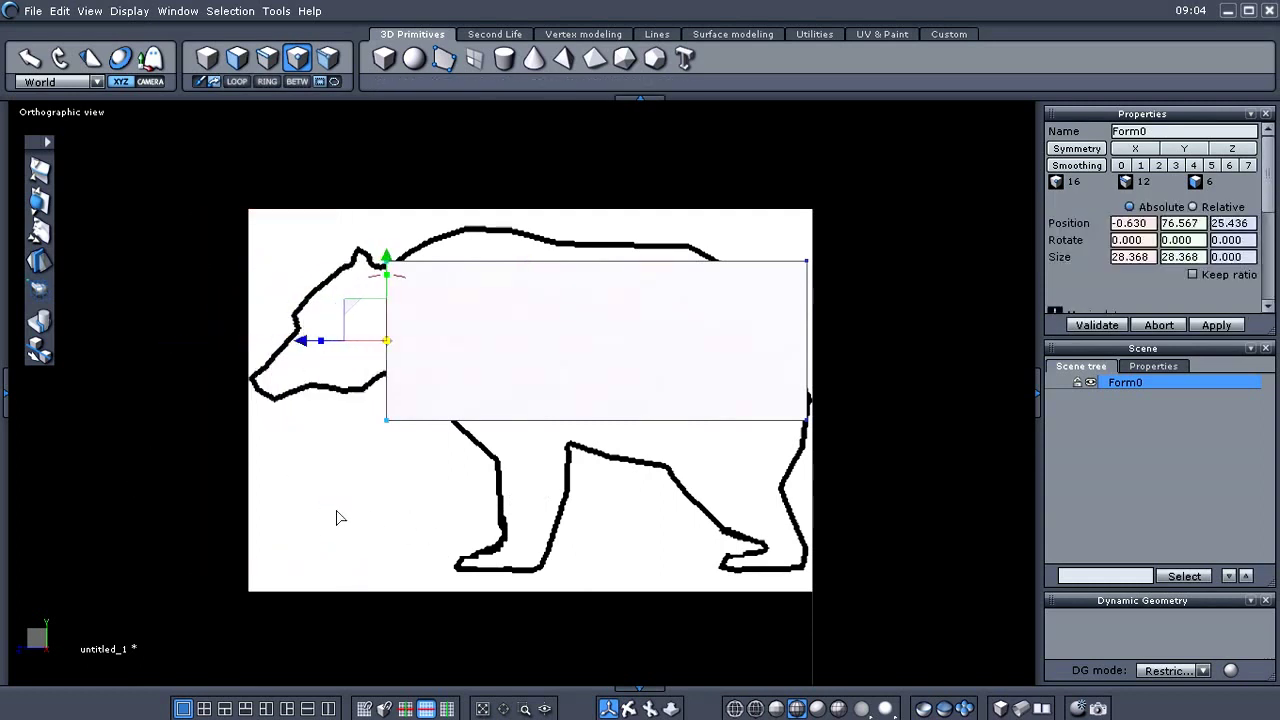
{"action": "left_click_drag", "start_coordinate": [360, 418], "coordinate": [443, 585]}
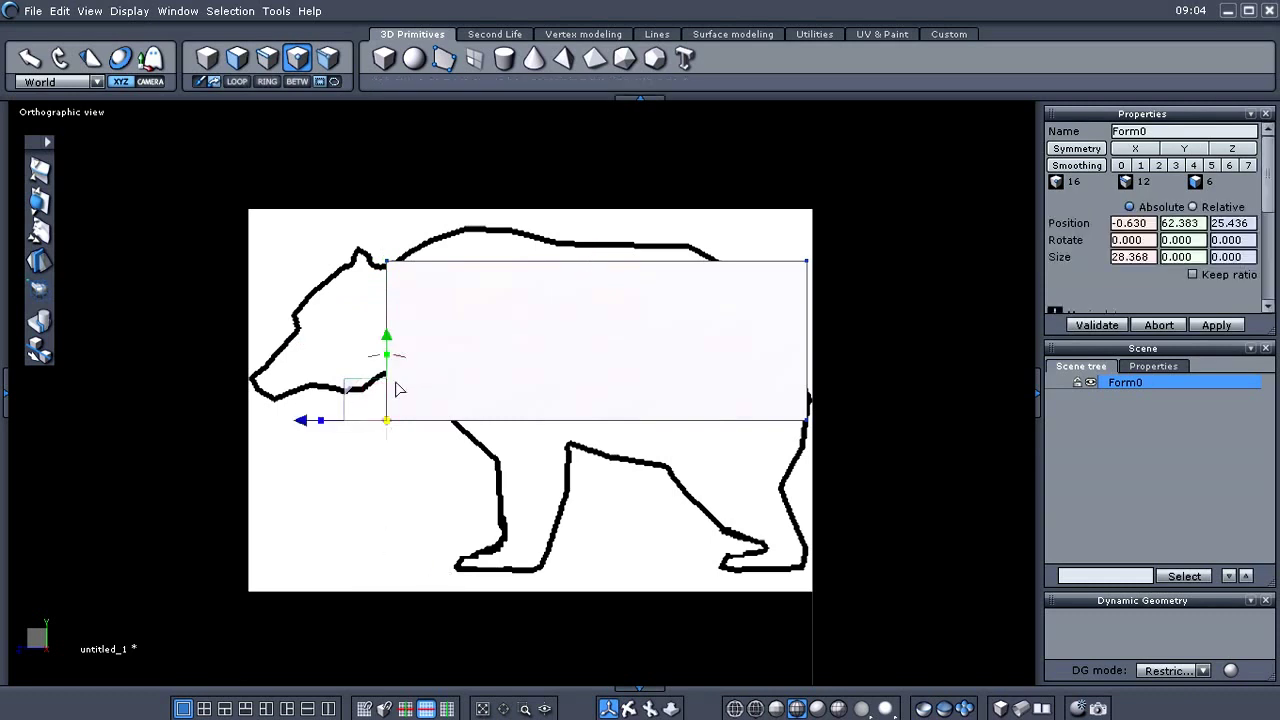
{"action": "left_click_drag", "start_coordinate": [390, 343], "coordinate": [388, 300]}
{"action": "middle_click_drag", "start_coordinate": [487, 480], "coordinate": [431, 466]}
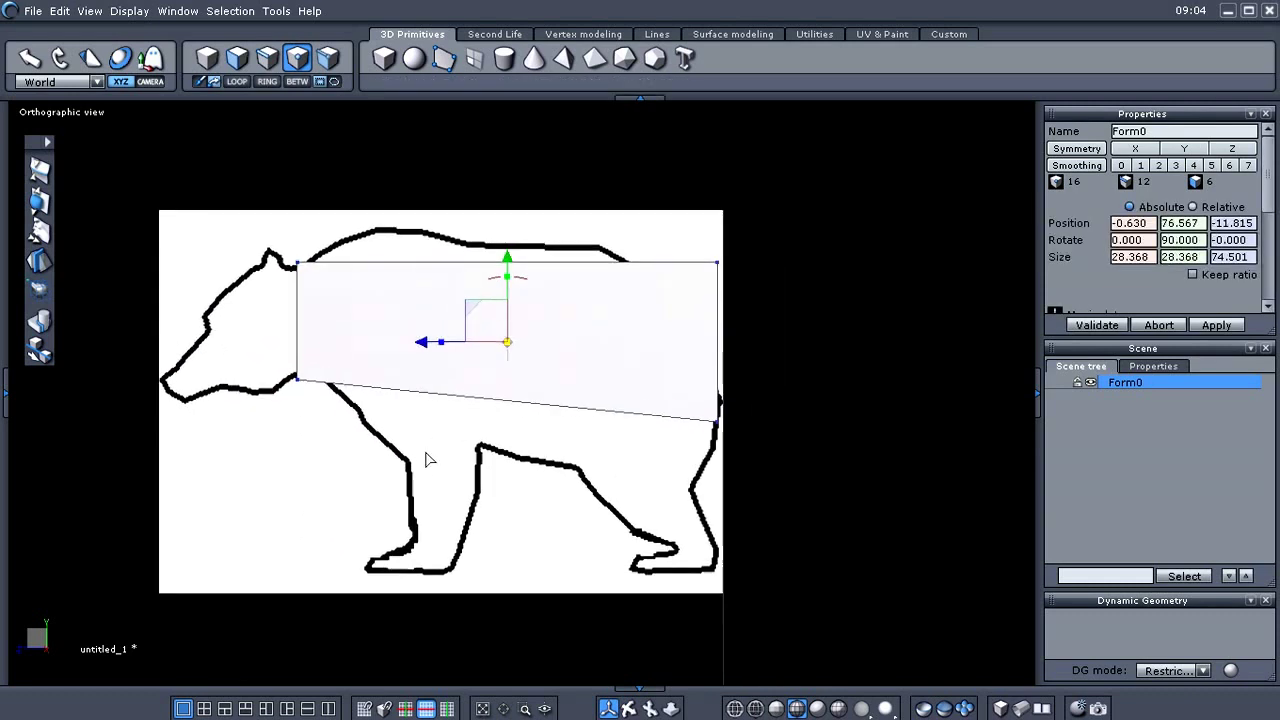
Cut two vertical slices through the torso box using Tesselation by slice, behind the front leg and ahead of the hind leg.
{"action": "key", "text": "t"}
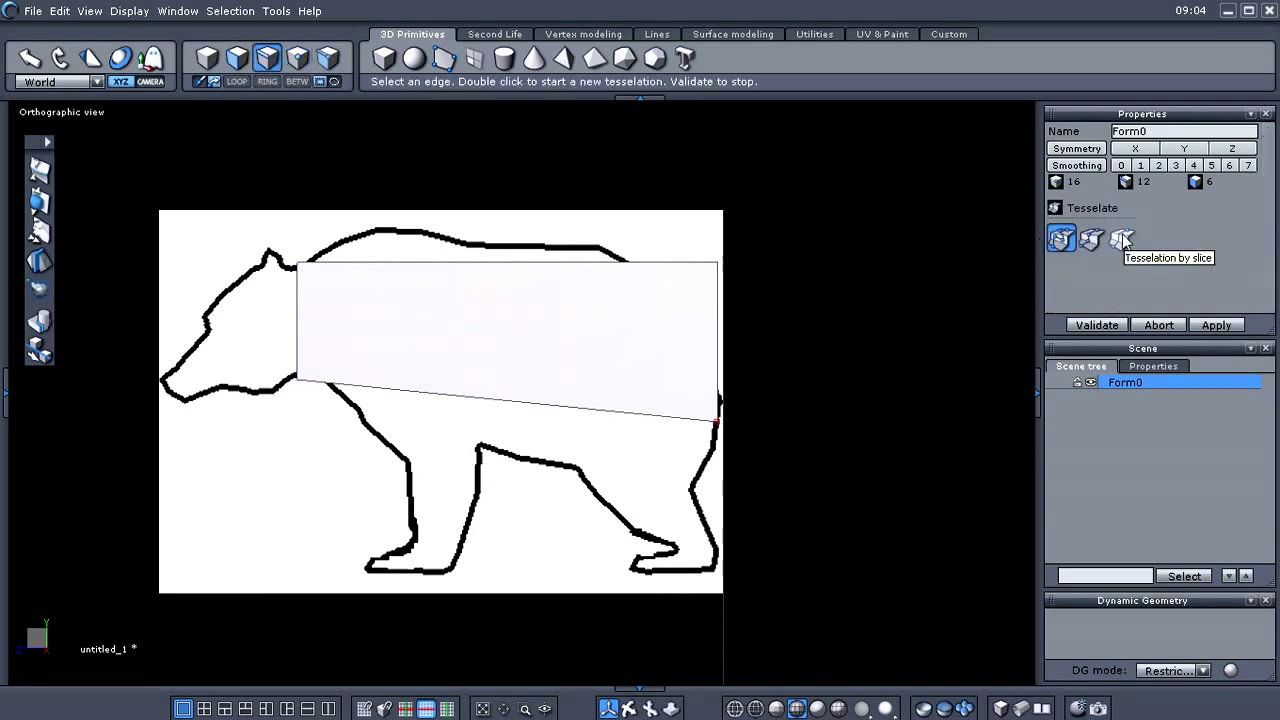
{"action": "left_click", "coordinate": [1122, 238]}
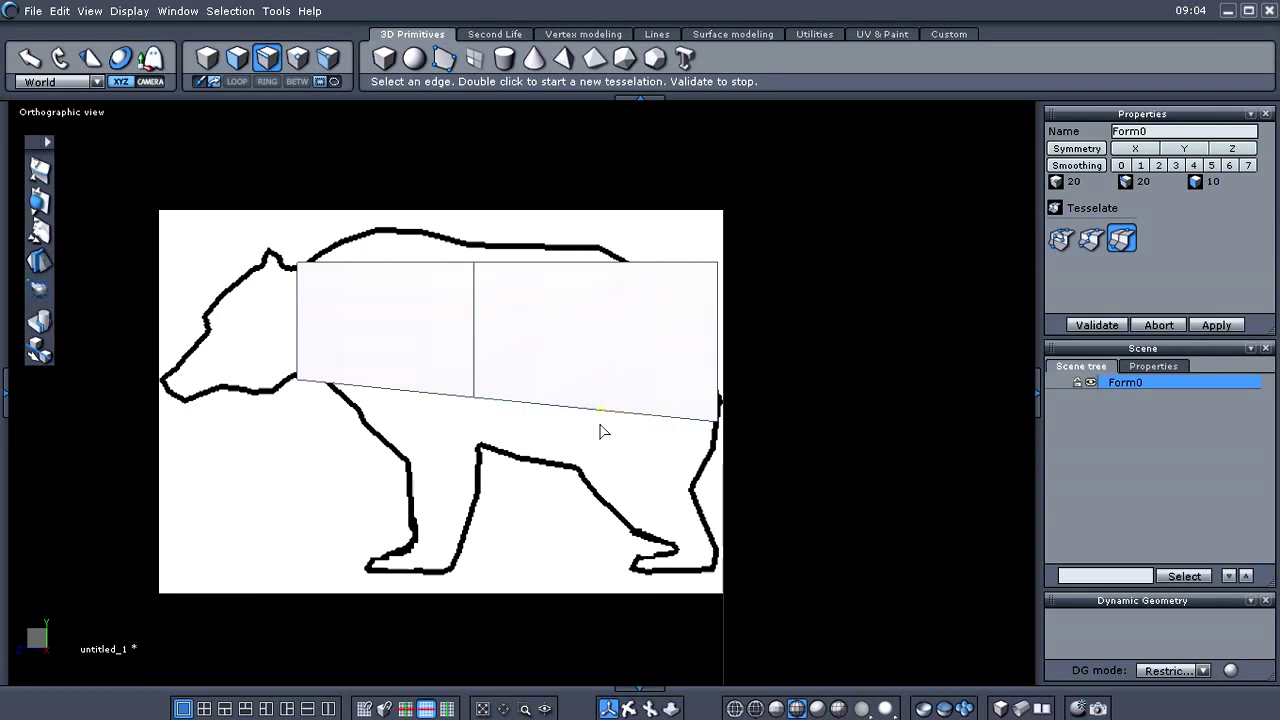
{"action": "left_click", "coordinate": [1096, 324]}
Lower the bottom points of both slices onto the belly outline at the front and hind legs.
{"action": "left_click_drag", "start_coordinate": [437, 374], "coordinate": [530, 535]}
{"action": "left_click_drag", "start_coordinate": [478, 311], "coordinate": [478, 358]}
{"action": "left_click", "coordinate": [534, 510]}
{"action": "left_click_drag", "start_coordinate": [555, 362], "coordinate": [608, 535]}
{"action": "left_click_drag", "start_coordinate": [587, 342], "coordinate": [587, 399]}
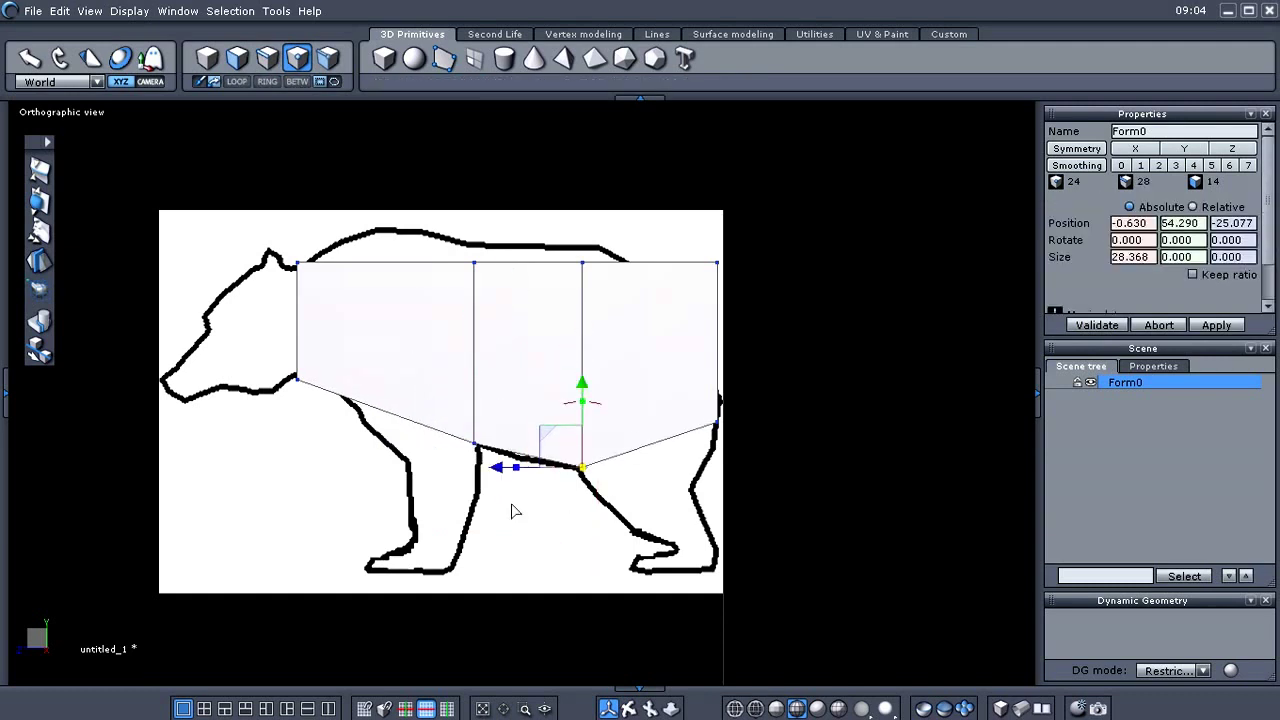
Raise the top points of the rear slice onto the bear's back outline.
{"action": "left_click", "coordinate": [553, 262]}
{"action": "left_click_drag", "start_coordinate": [565, 188], "coordinate": [618, 348]}
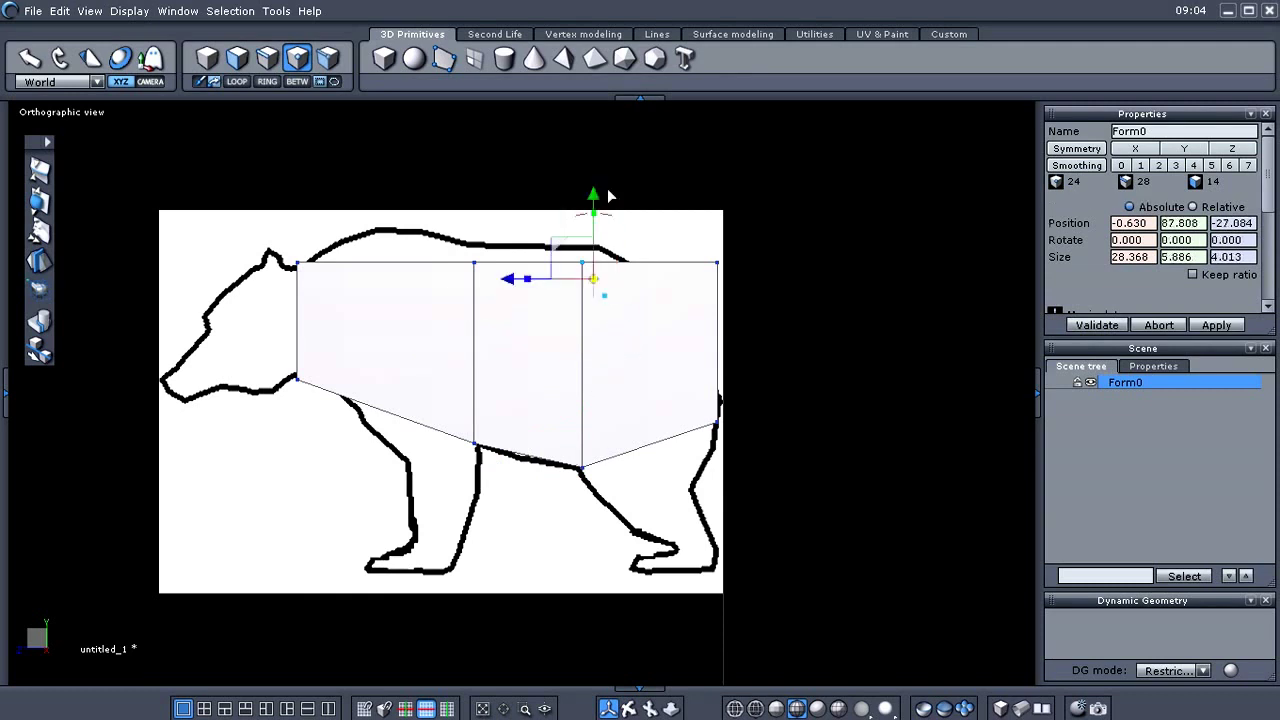
{"action": "left_click_drag", "start_coordinate": [593, 195], "coordinate": [593, 178]}
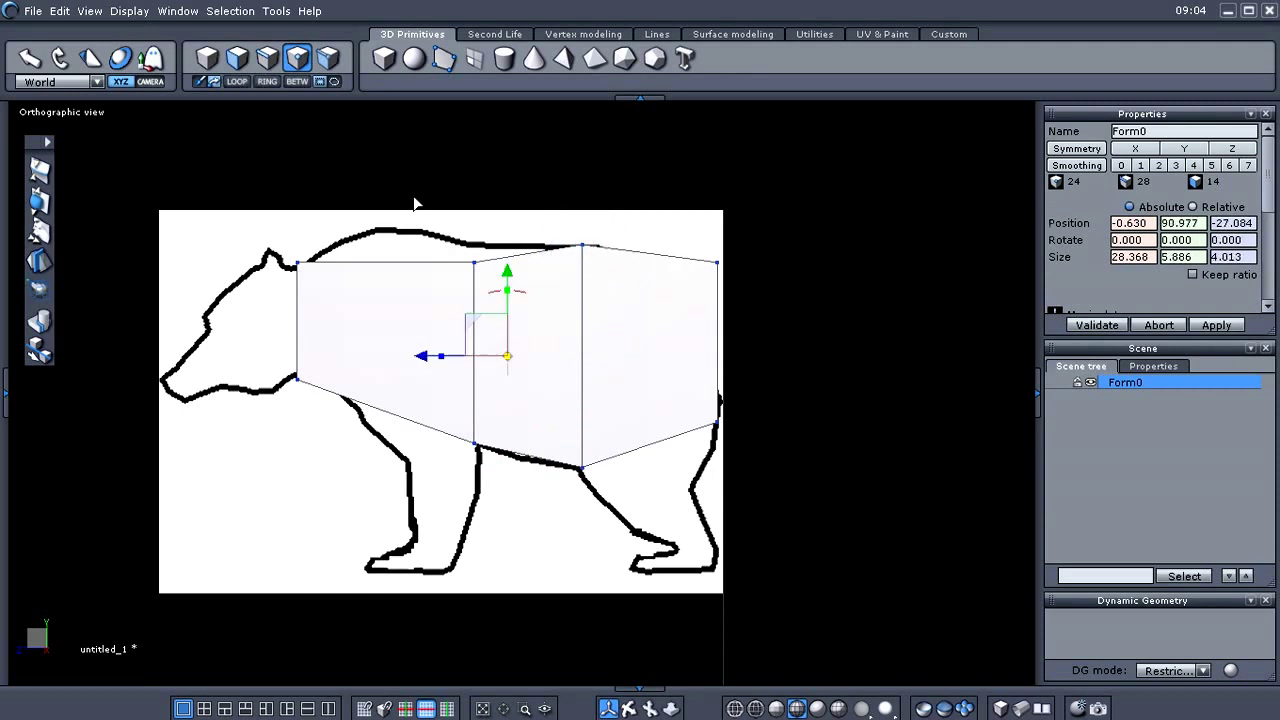
Raise the front slice's top points to the bear's back line and move the box's upper rear points onto the rump outline.
{"action": "left_click_drag", "start_coordinate": [422, 208], "coordinate": [491, 299]}
{"action": "left_click_drag", "start_coordinate": [474, 179], "coordinate": [474, 157]}
{"action": "left_click", "coordinate": [487, 202]}
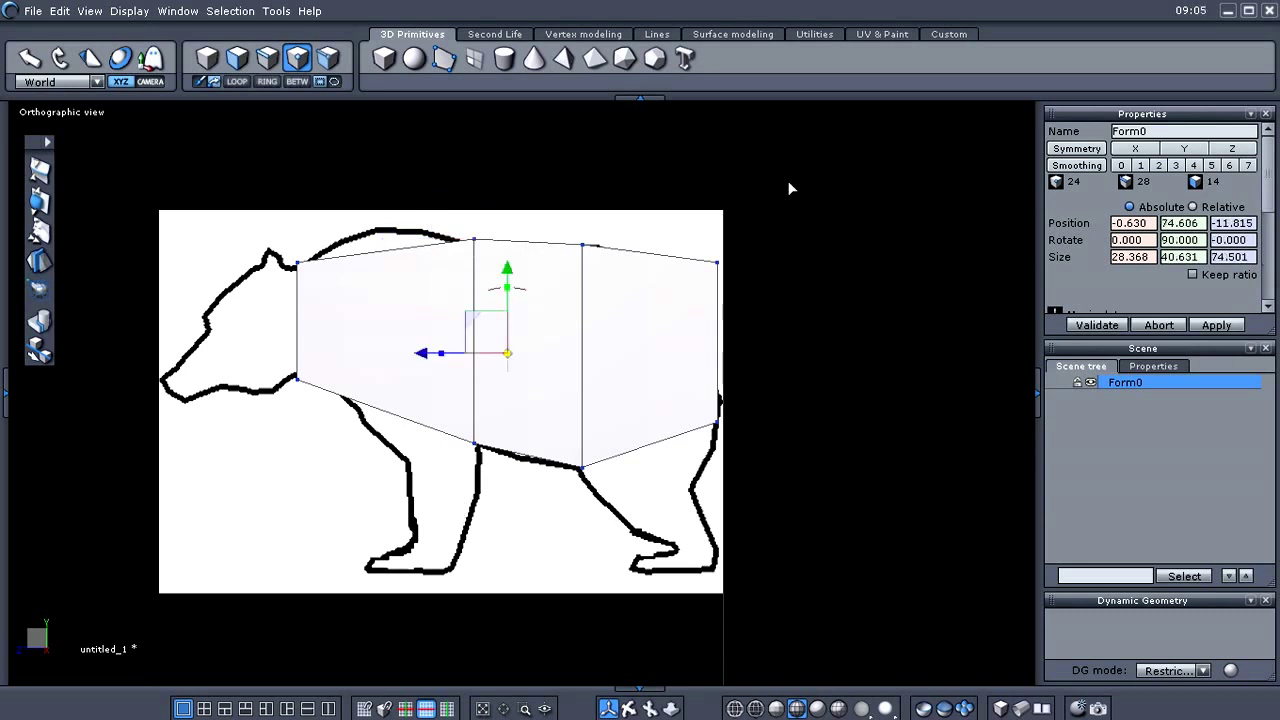
{"action": "left_click_drag", "start_coordinate": [789, 180], "coordinate": [645, 347]}
{"action": "left_click_drag", "start_coordinate": [682, 230], "coordinate": [650, 280]}
{"action": "left_click", "coordinate": [393, 500]}
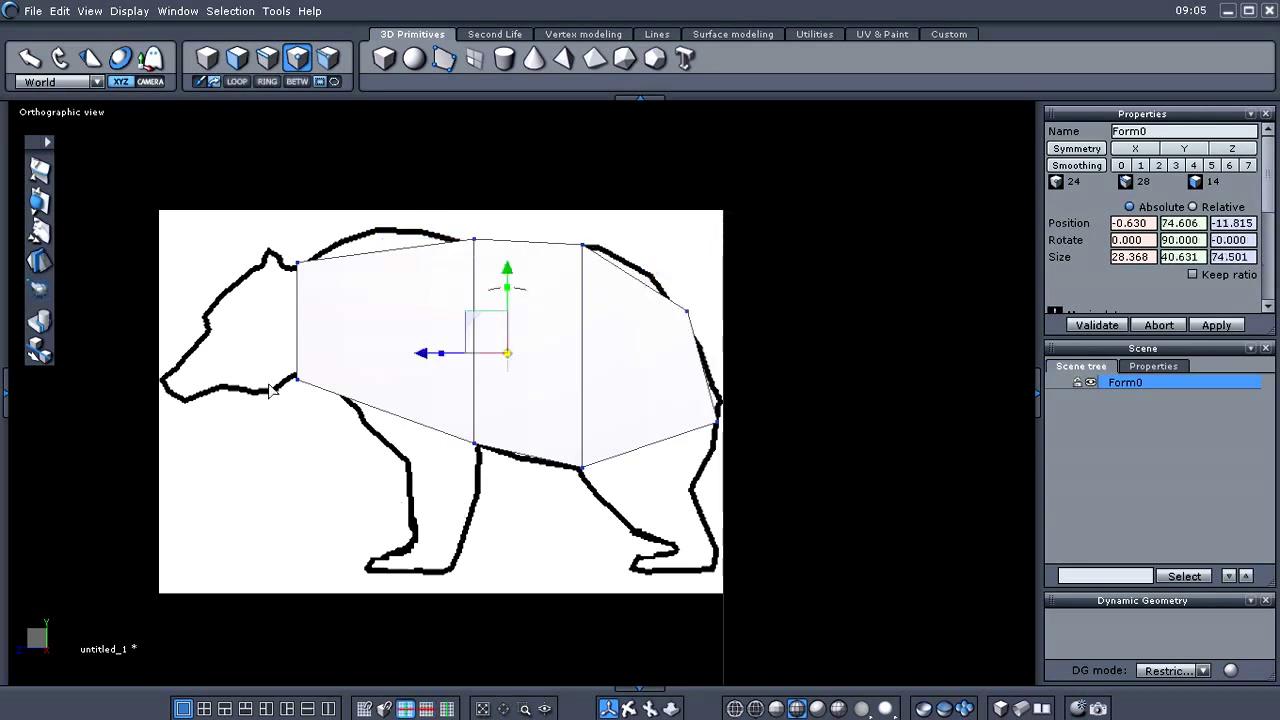
Make the model see-through, then extrude its front face about 24 units forward to the nose and lower it over the head outline.
{"action": "right_click", "coordinate": [332, 464]}
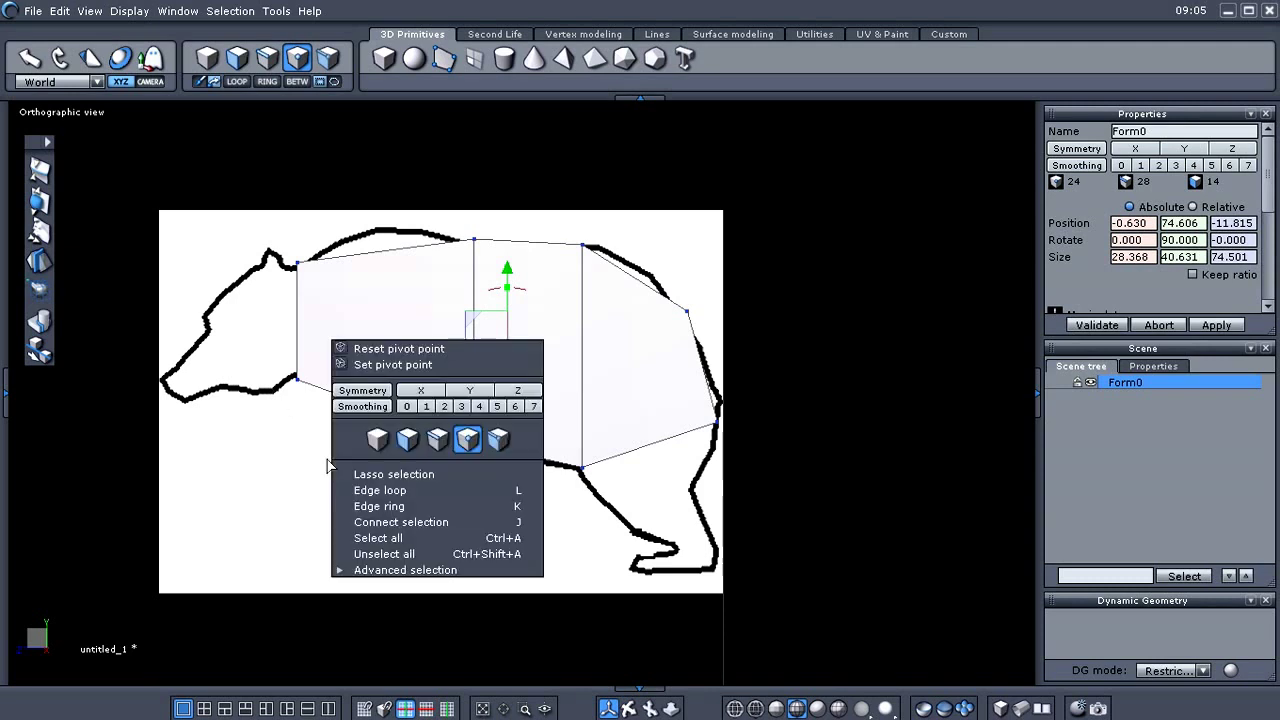
{"action": "left_click", "coordinate": [404, 442]}
{"action": "left_click", "coordinate": [998, 710]}
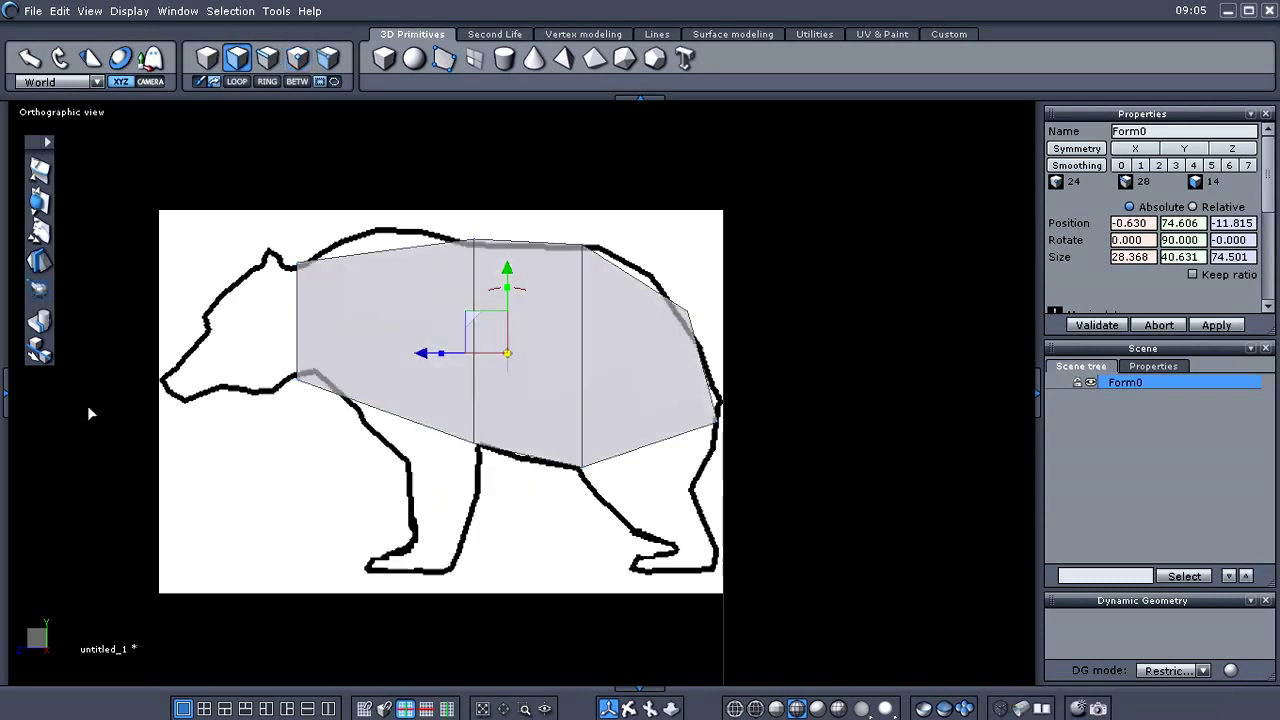
{"action": "middle_click_drag", "start_coordinate": [189, 411], "coordinate": [256, 444]}
{"action": "left_click_drag", "start_coordinate": [290, 239], "coordinate": [380, 537]}
{"action": "left_click_drag", "start_coordinate": [278, 361], "coordinate": [149, 382], "text": "shift"}
{"action": "left_click_drag", "start_coordinate": [197, 320], "coordinate": [197, 368]}
{"action": "left_click", "coordinate": [325, 523]}
Cut a vertical slice through the body just behind the neck edge using Tesselation by slice.
{"action": "scroll", "coordinate": [422, 466], "scroll_direction": "up", "scroll_amount": 4}
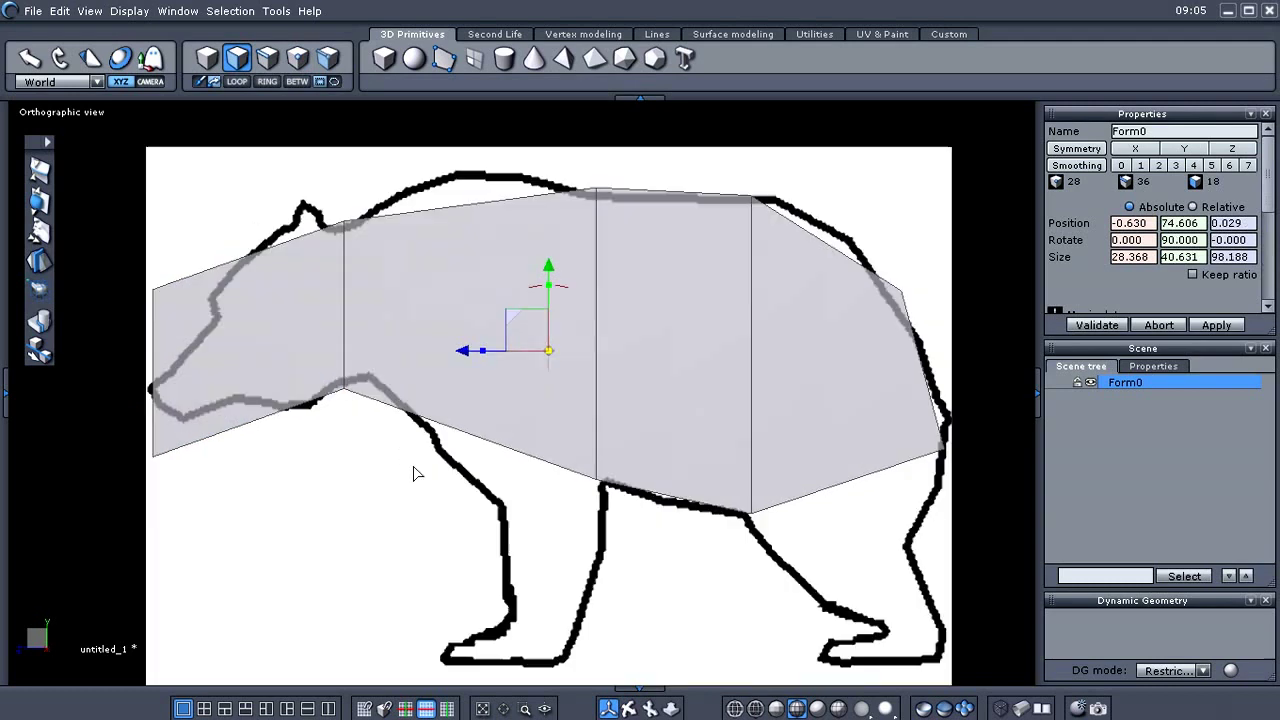
{"action": "scroll", "coordinate": [413, 467], "scroll_direction": "down", "scroll_amount": 3}
{"action": "right_click", "coordinate": [393, 509]}
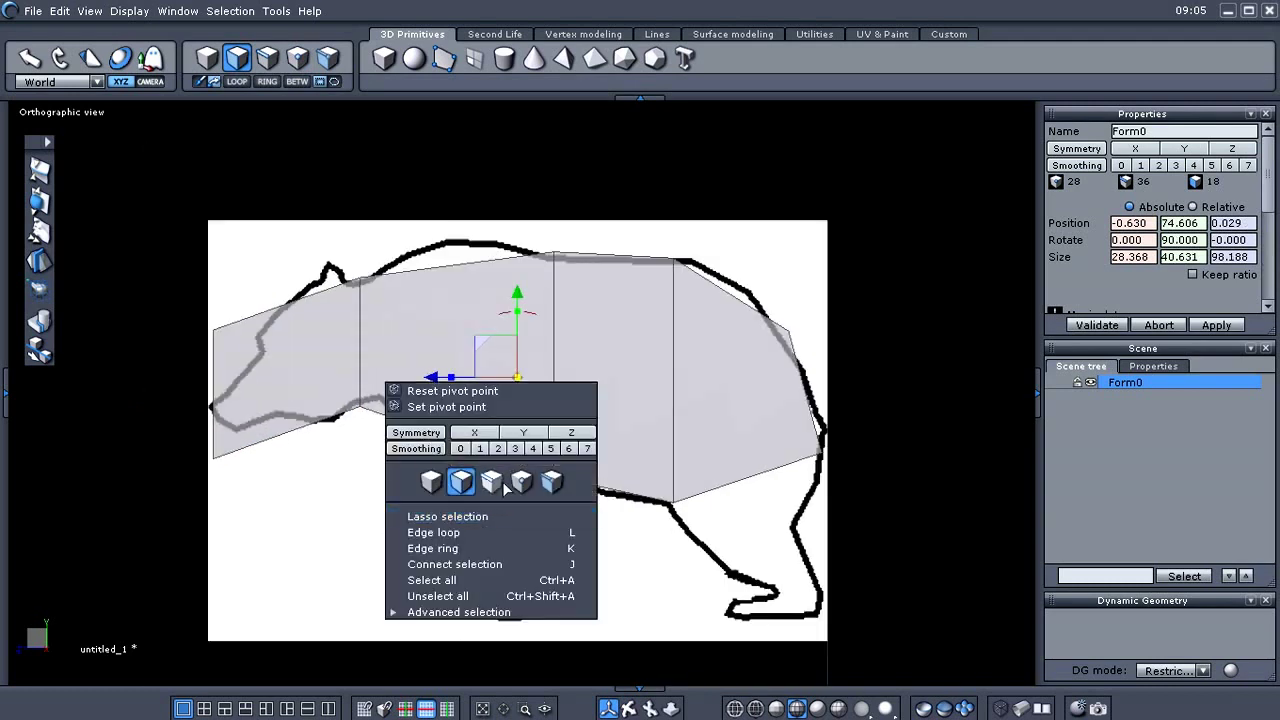
{"action": "left_click", "coordinate": [378, 517]}
{"action": "key", "text": "t"}
{"action": "left_click", "coordinate": [1118, 244]}
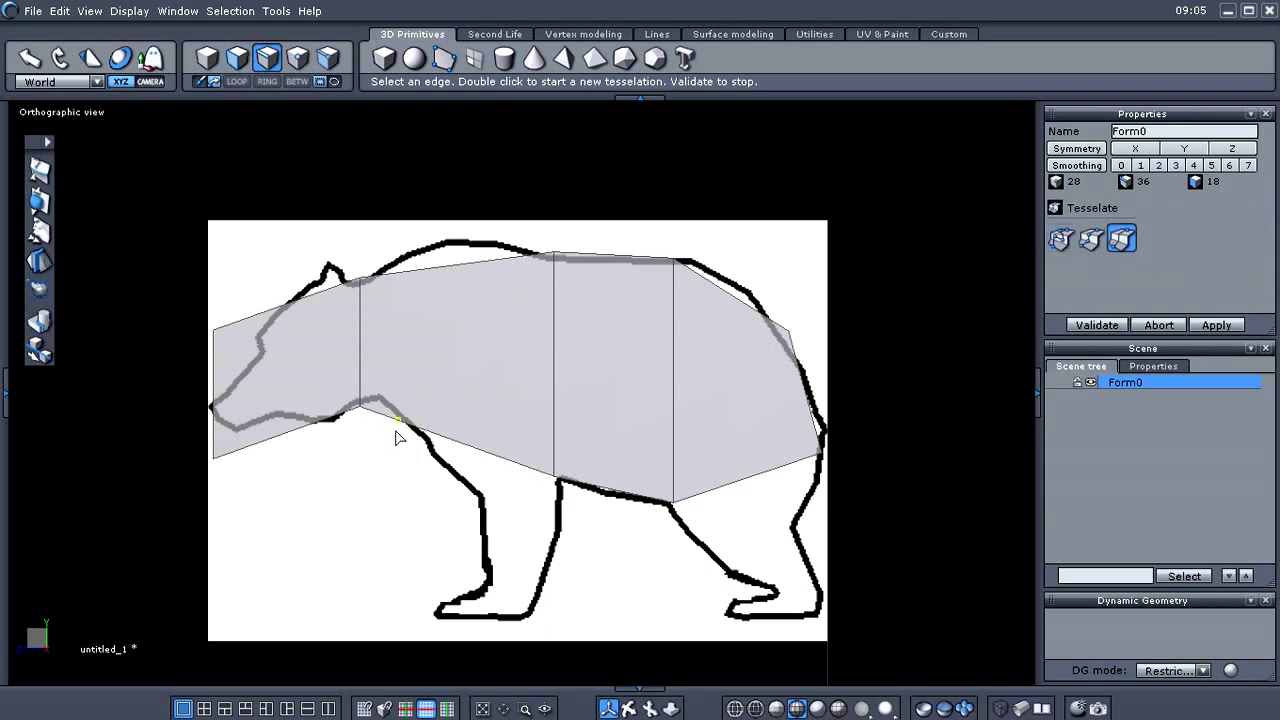
{"action": "key", "text": "Return"}
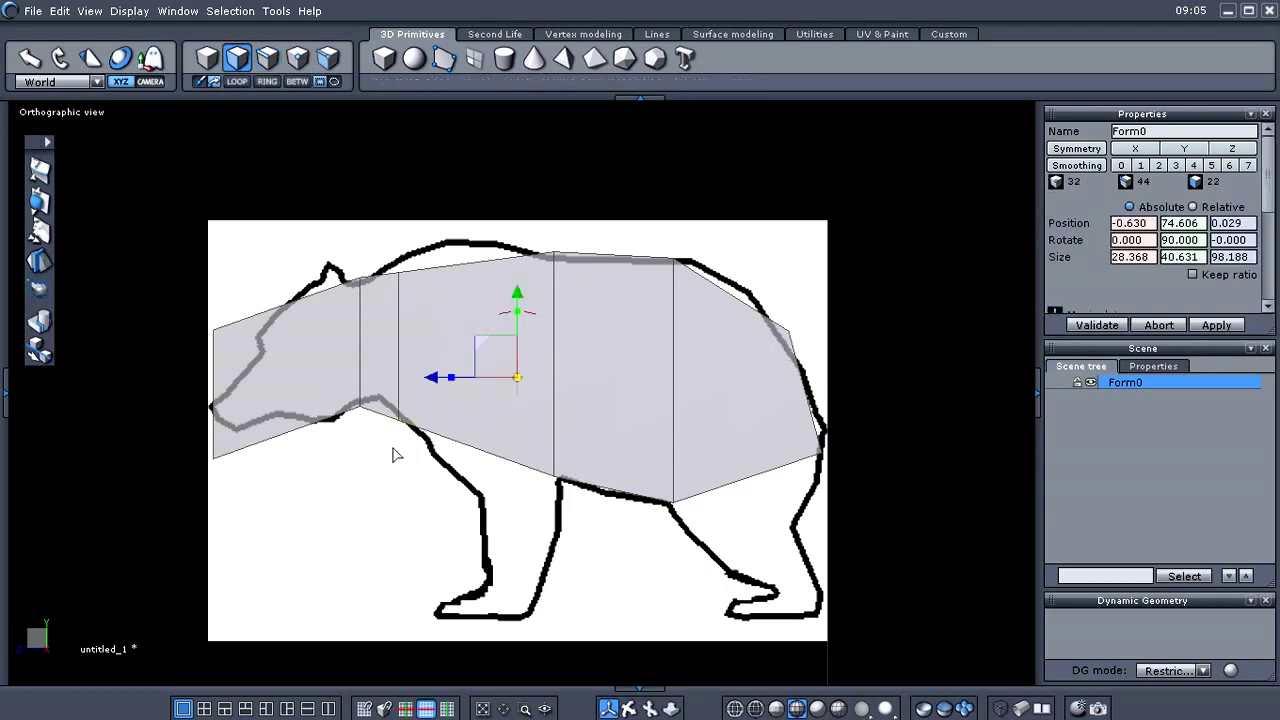
Connect the ring of vertical edges to add a horizontal edge loop at mid-height around the whole body and head.
{"action": "right_click", "coordinate": [632, 555]}
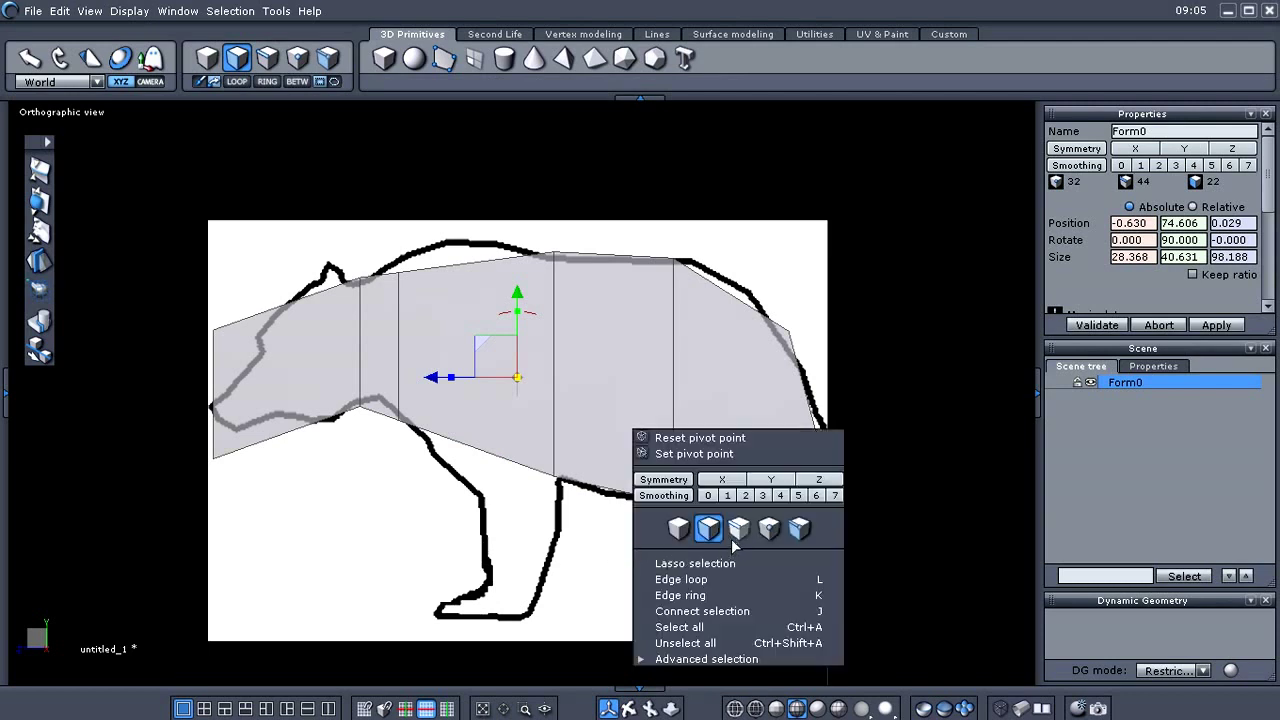
{"action": "left_click", "coordinate": [734, 540]}
{"action": "left_click", "coordinate": [799, 392]}
{"action": "right_click", "coordinate": [452, 587]}
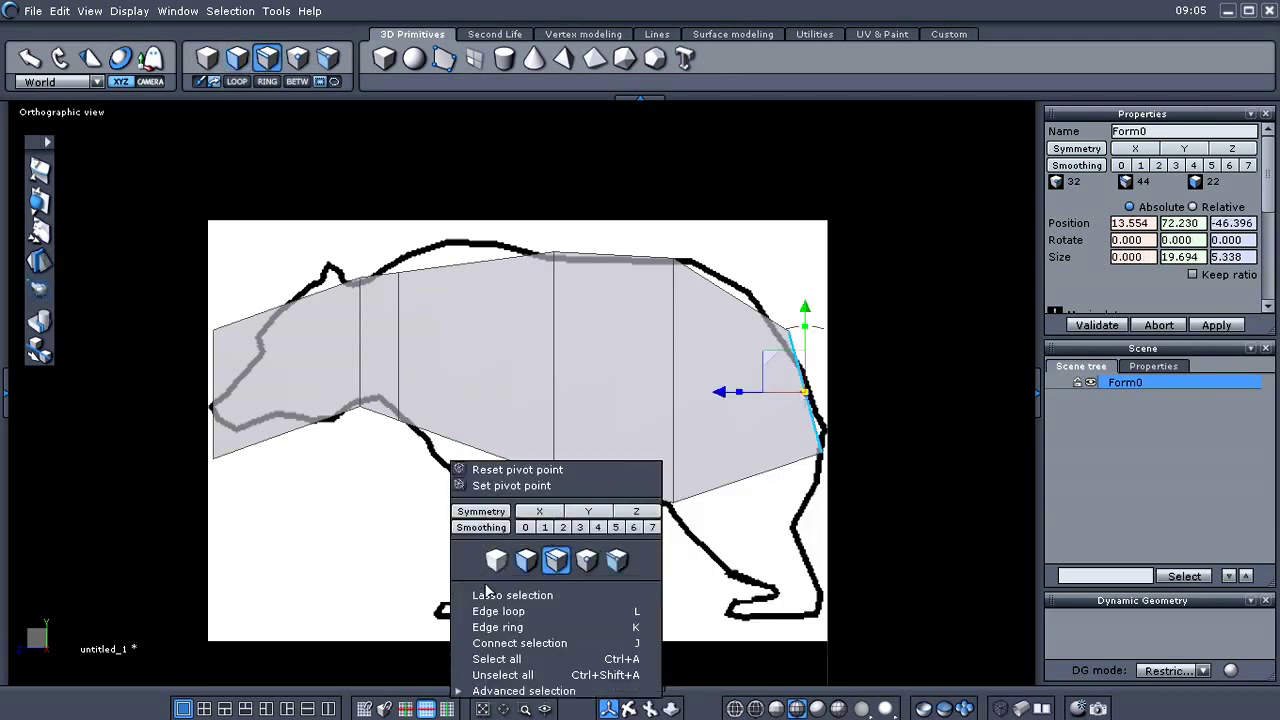
{"action": "left_click", "coordinate": [468, 627]}
{"action": "key", "text": "j"}
{"action": "middle_click_drag", "start_coordinate": [429, 580], "coordinate": [441, 584]}
Turn on Z symmetry and extrude the lower side faces at the front and hind legs outward by about 8.7 units.
{"action": "right_click", "coordinate": [421, 550]}
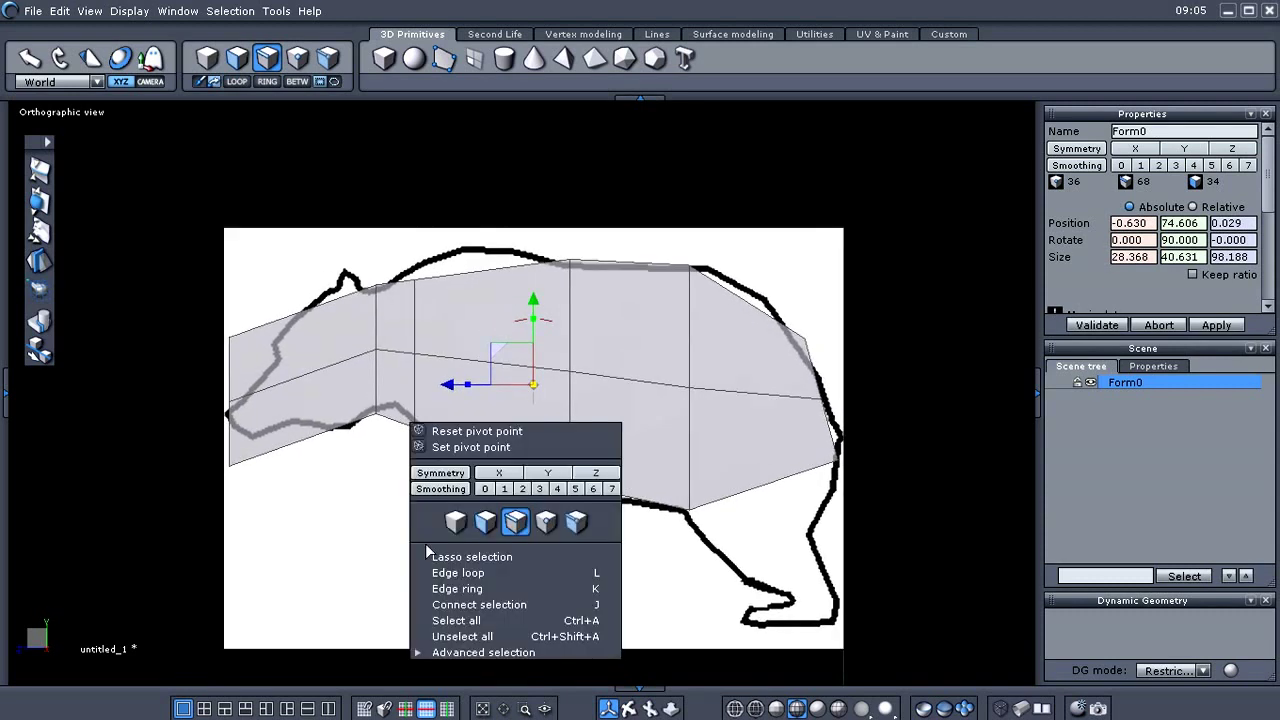
{"action": "left_click", "coordinate": [490, 524]}
{"action": "left_click", "coordinate": [471, 429]}
{"action": "left_click", "coordinate": [734, 463], "text": "shift"}
{"action": "middle_click_drag", "start_coordinate": [392, 533], "coordinate": [697, 593]}
{"action": "left_click", "coordinate": [1002, 709]}
{"action": "left_click", "coordinate": [1077, 148]}
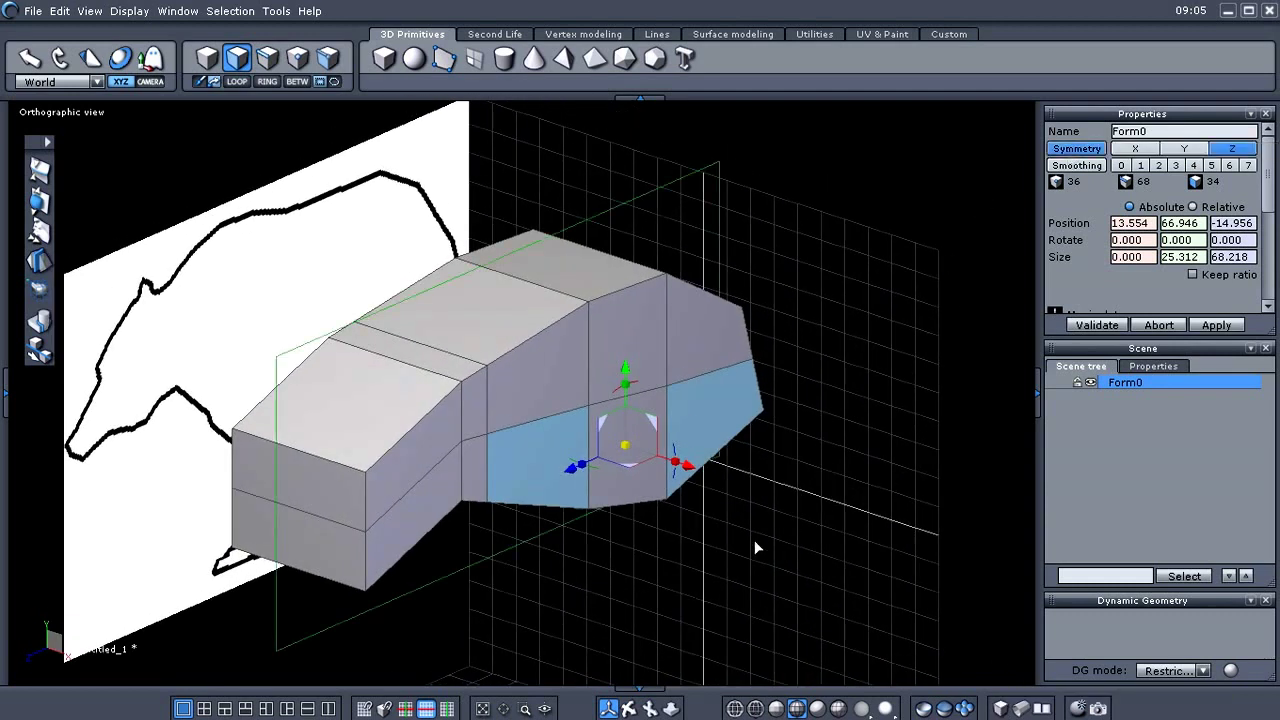
{"action": "mouse_move", "coordinate": [642, 598]}
{"action": "middle_mouse_down"}
{"action": "mouse_move", "coordinate": [624, 588]}
{"action": "mouse_move", "coordinate": [643, 597]}
{"action": "middle_mouse_up"}
{"action": "left_click_drag", "start_coordinate": [698, 452], "coordinate": [740, 474], "text": "shift"}
{"action": "middle_click_drag", "start_coordinate": [791, 557], "coordinate": [646, 360]}
{"action": "left_click", "coordinate": [565, 392]}
{"action": "left_click", "coordinate": [563, 391]}
{"action": "left_click", "coordinate": [735, 498], "text": "shift"}
{"action": "middle_click_drag", "start_coordinate": [768, 245], "coordinate": [550, 438]}
{"action": "key", "text": "KP_6"}
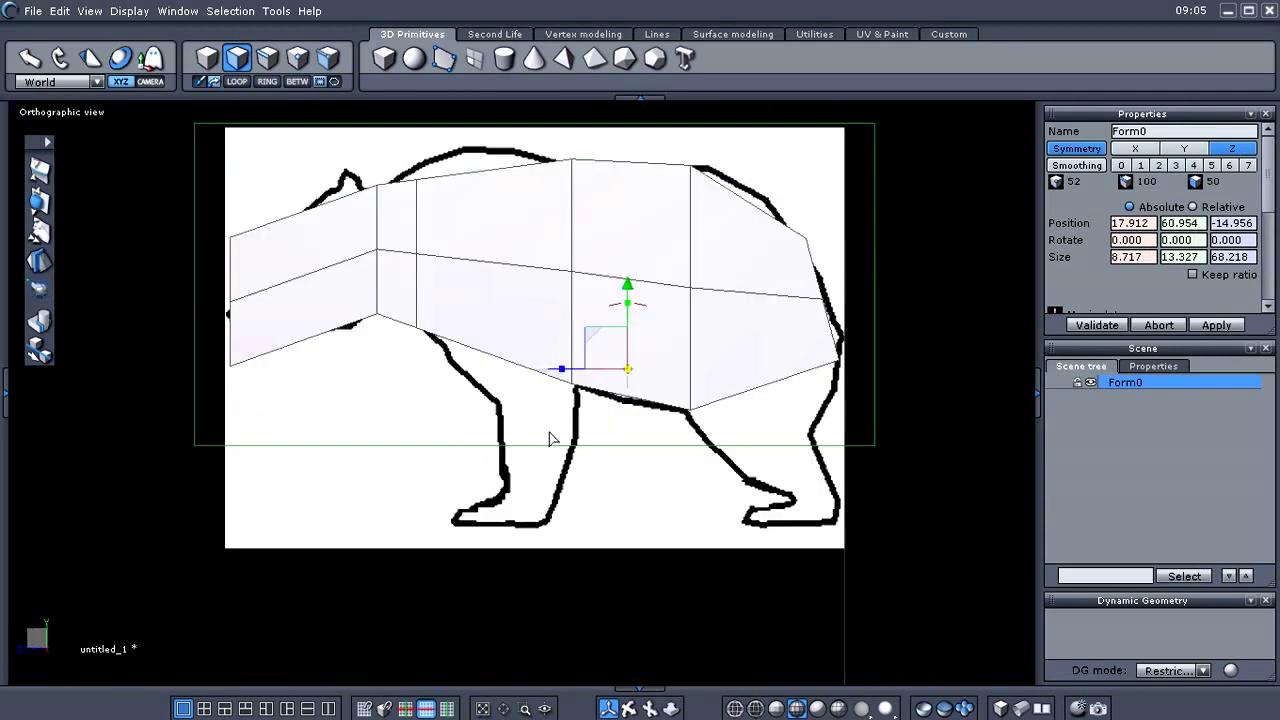
{"action": "key", "text": "KP_2"}
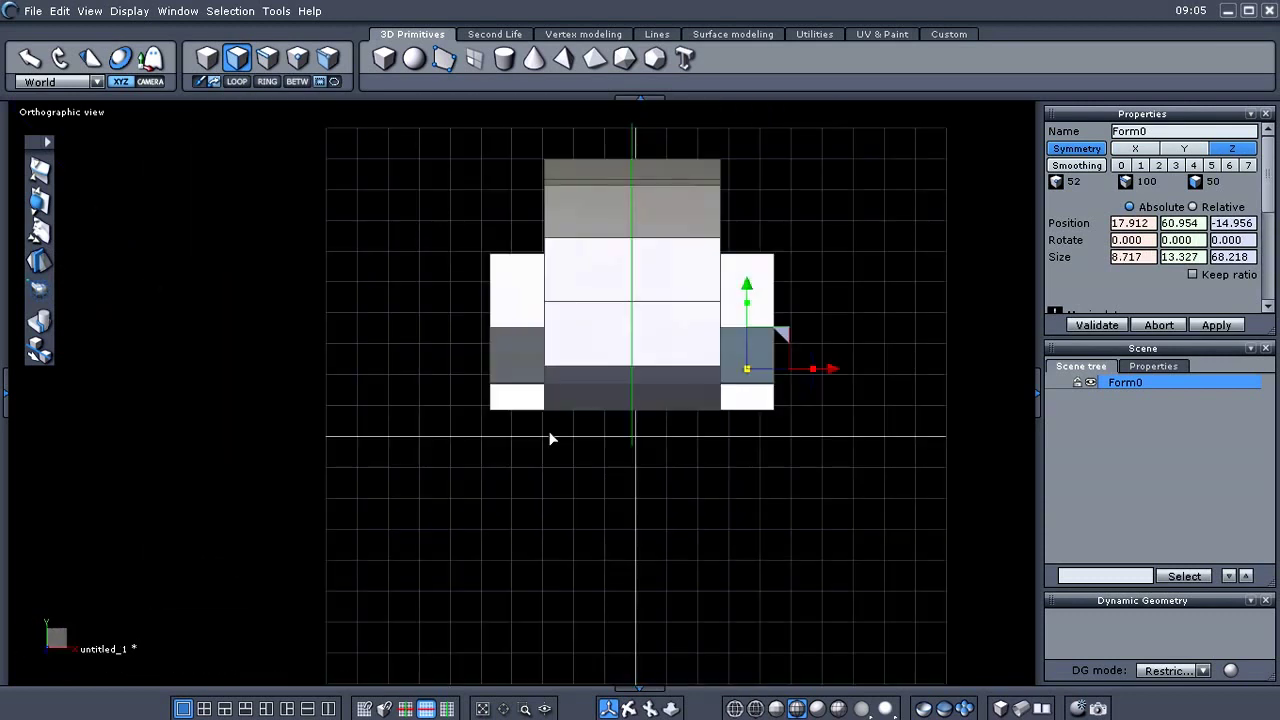
{"action": "left_click", "coordinate": [625, 528]}
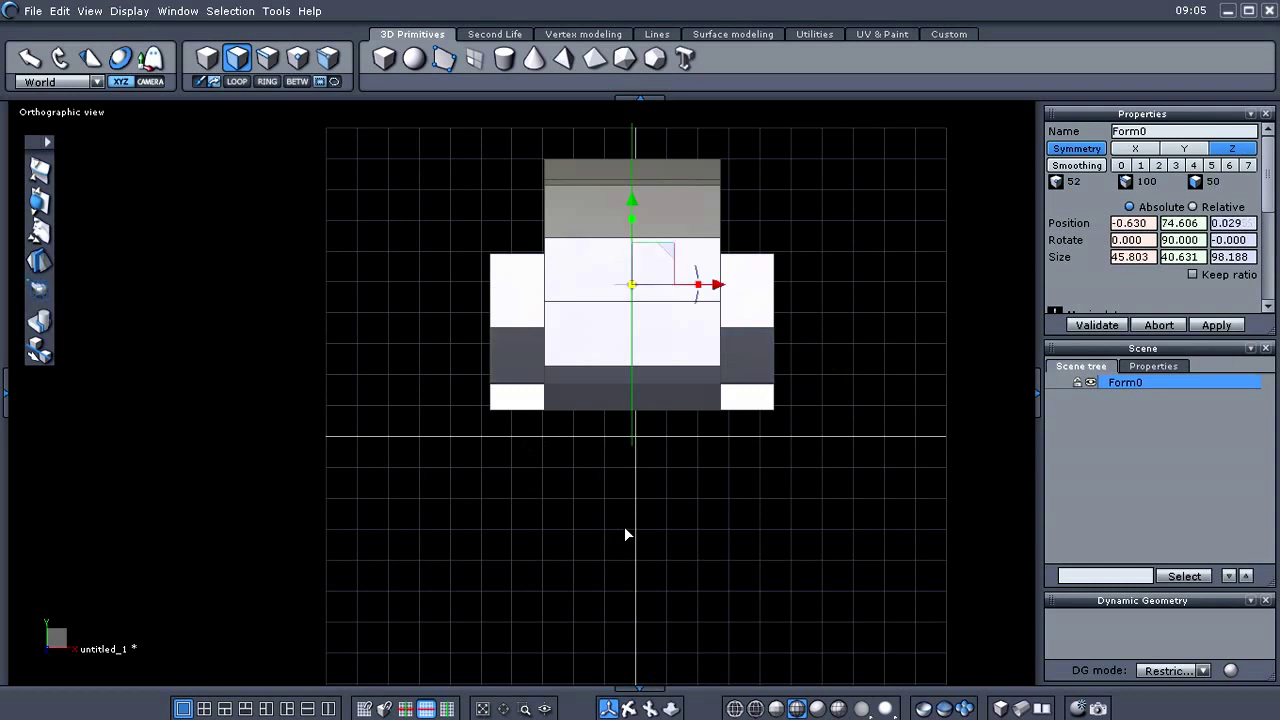
Extrude the bottom faces of the front and hind leg blocks straight down to form the legs.
{"action": "key", "text": "KP_6"}
{"action": "middle_click_drag", "start_coordinate": [604, 538], "coordinate": [621, 475]}
{"action": "left_click", "coordinate": [553, 326]}
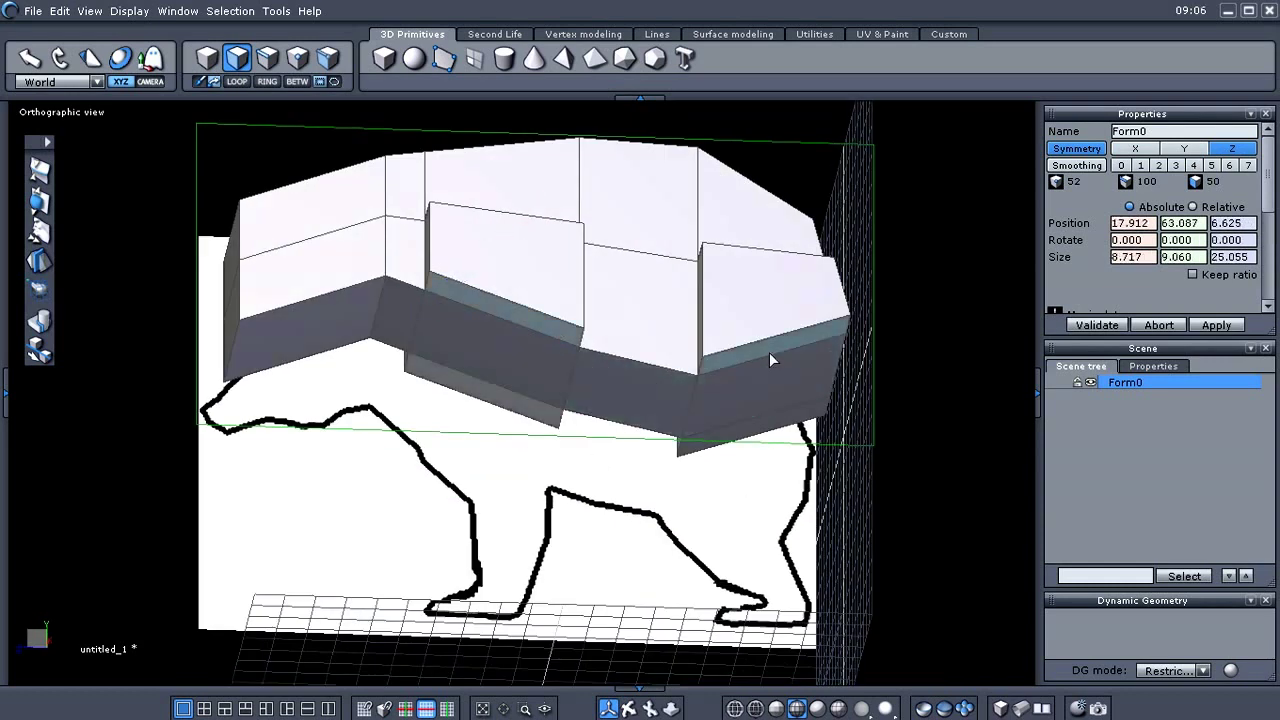
{"action": "left_click", "coordinate": [769, 348], "text": "shift"}
{"action": "key", "text": "F5"}
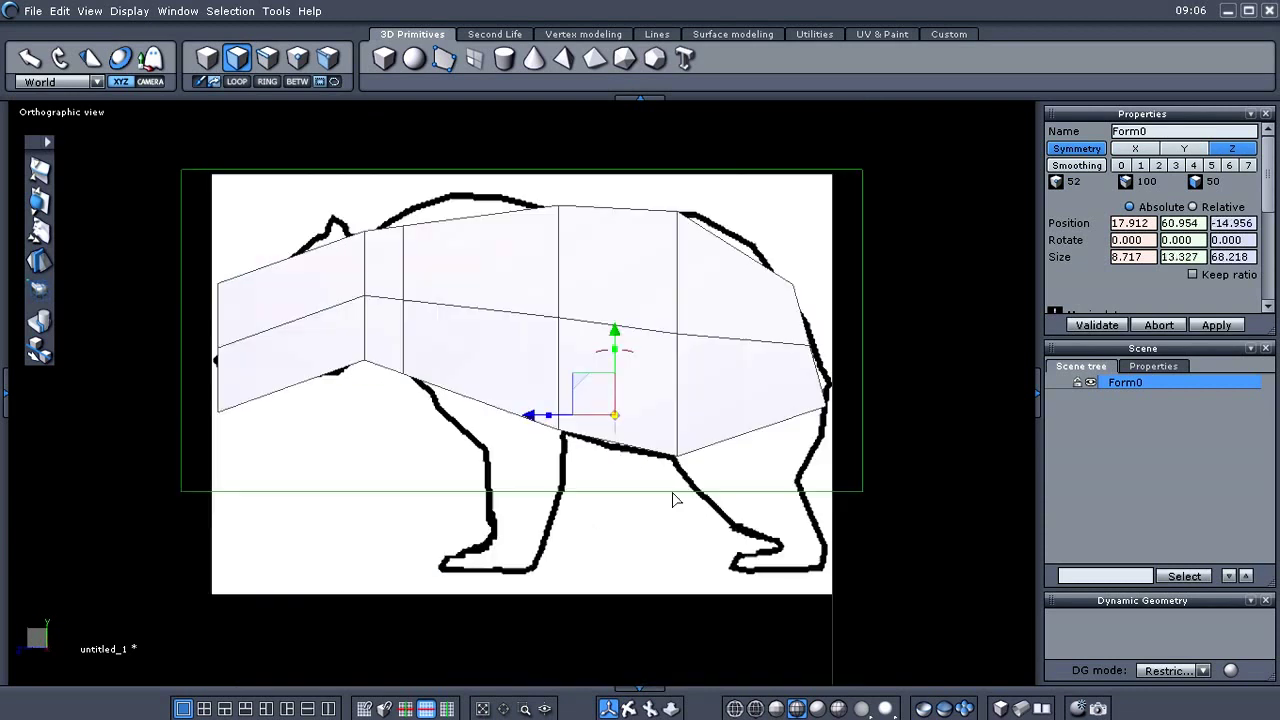
{"action": "left_click_drag", "start_coordinate": [618, 512], "coordinate": [621, 612]}
{"action": "left_click", "coordinate": [355, 543]}
Switch to point selection and display the shaded model as transparent over the reference outline.
{"action": "scroll", "coordinate": [367, 552], "scroll_direction": "up", "scroll_amount": 4}
{"action": "scroll", "coordinate": [367, 553], "scroll_direction": "down", "scroll_amount": 3}
{"action": "right_click", "coordinate": [369, 554]}
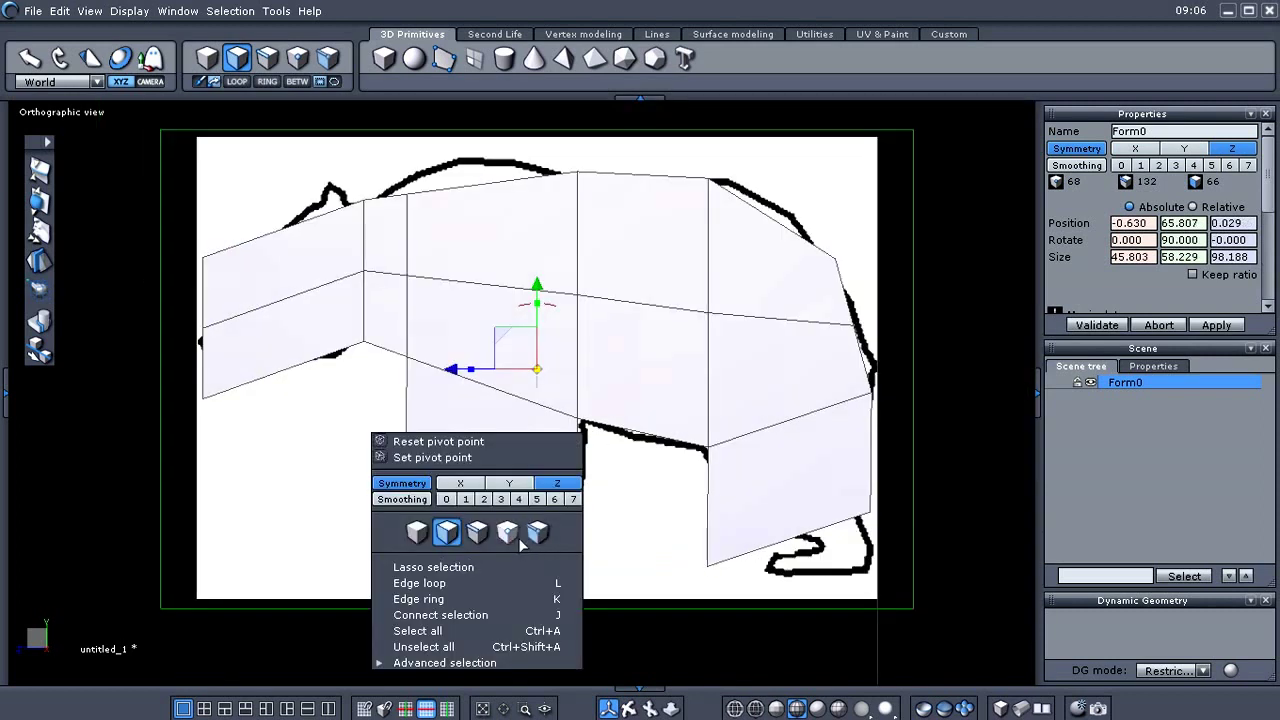
{"action": "left_click", "coordinate": [507, 532]}
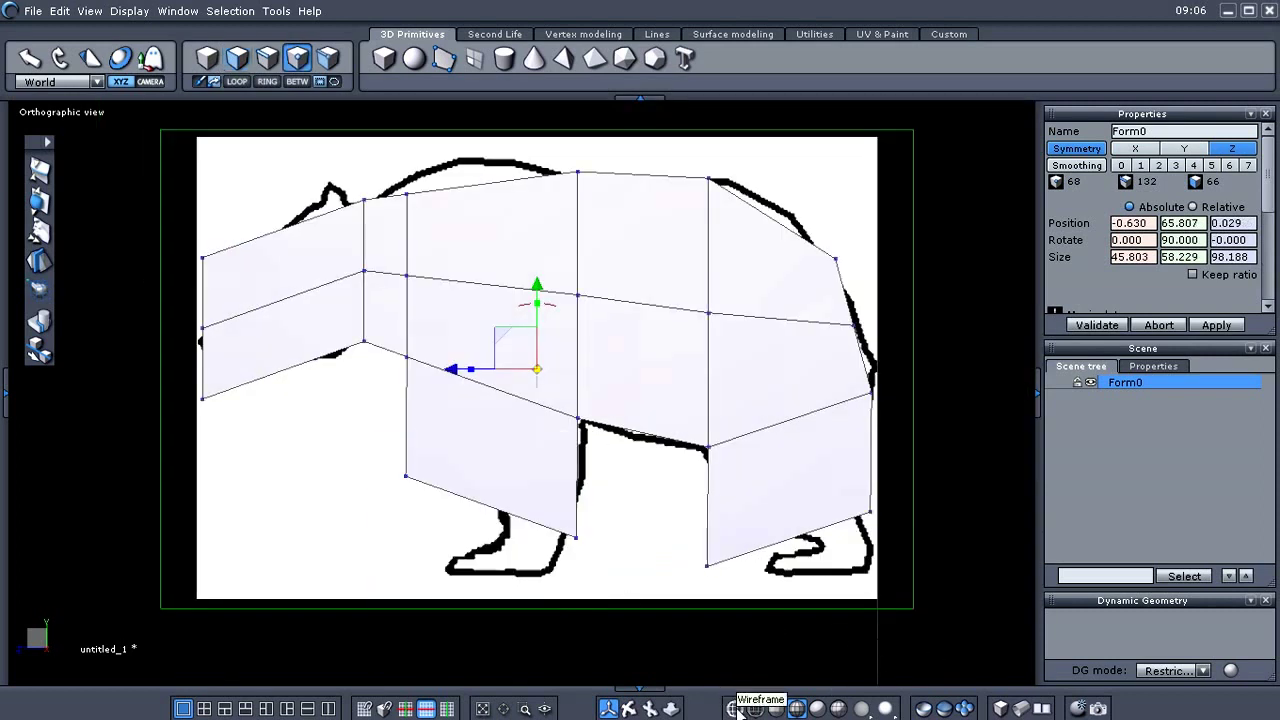
{"action": "left_click", "coordinate": [735, 708]}
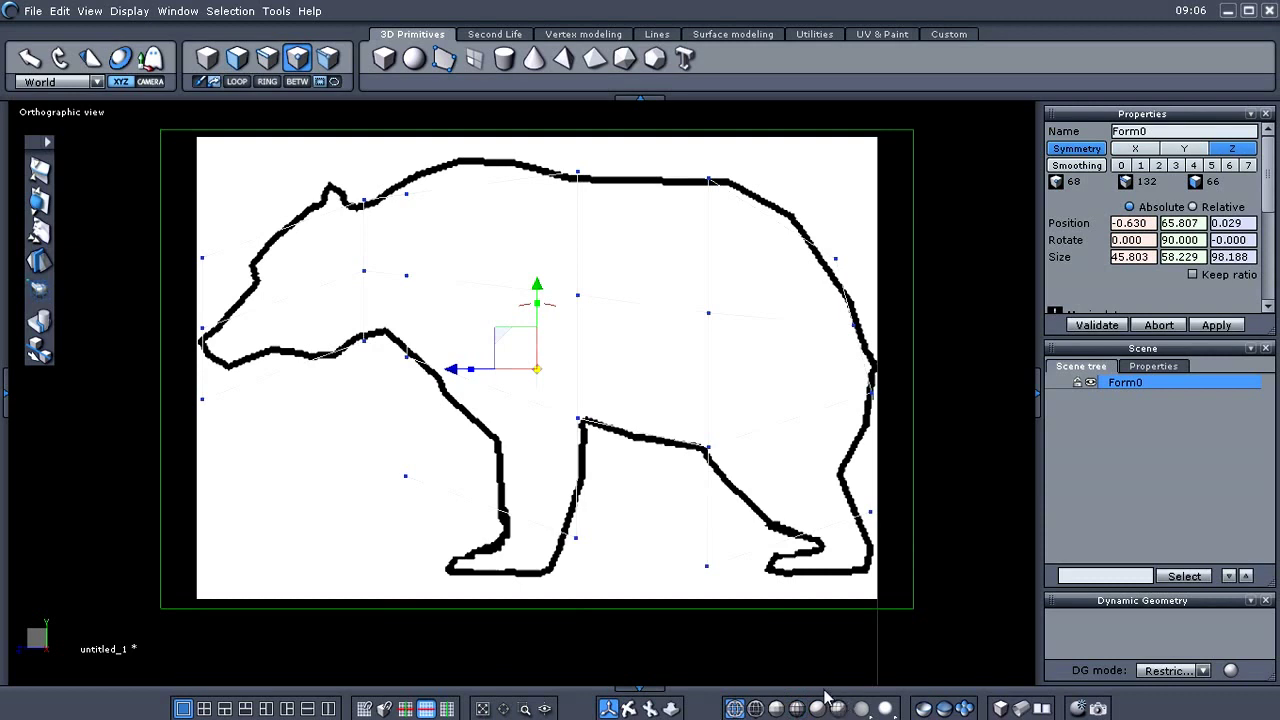
{"action": "left_click", "coordinate": [797, 707]}
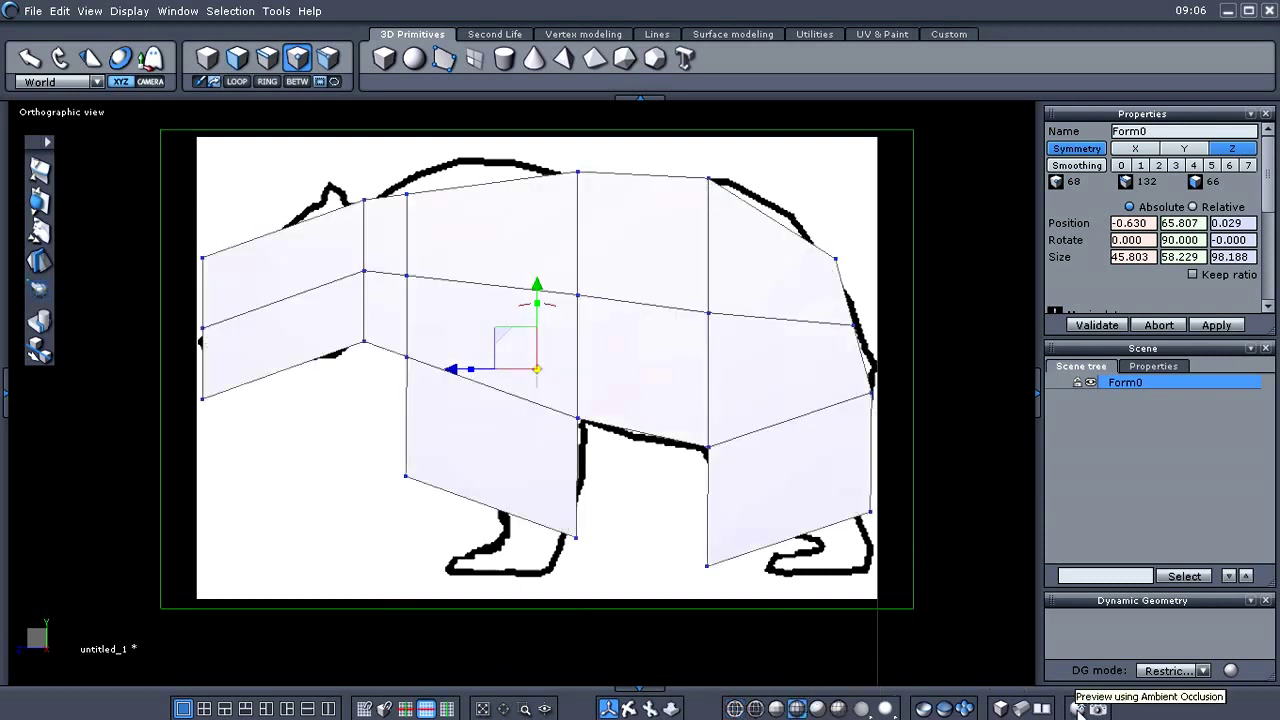
{"action": "left_click", "coordinate": [998, 707]}
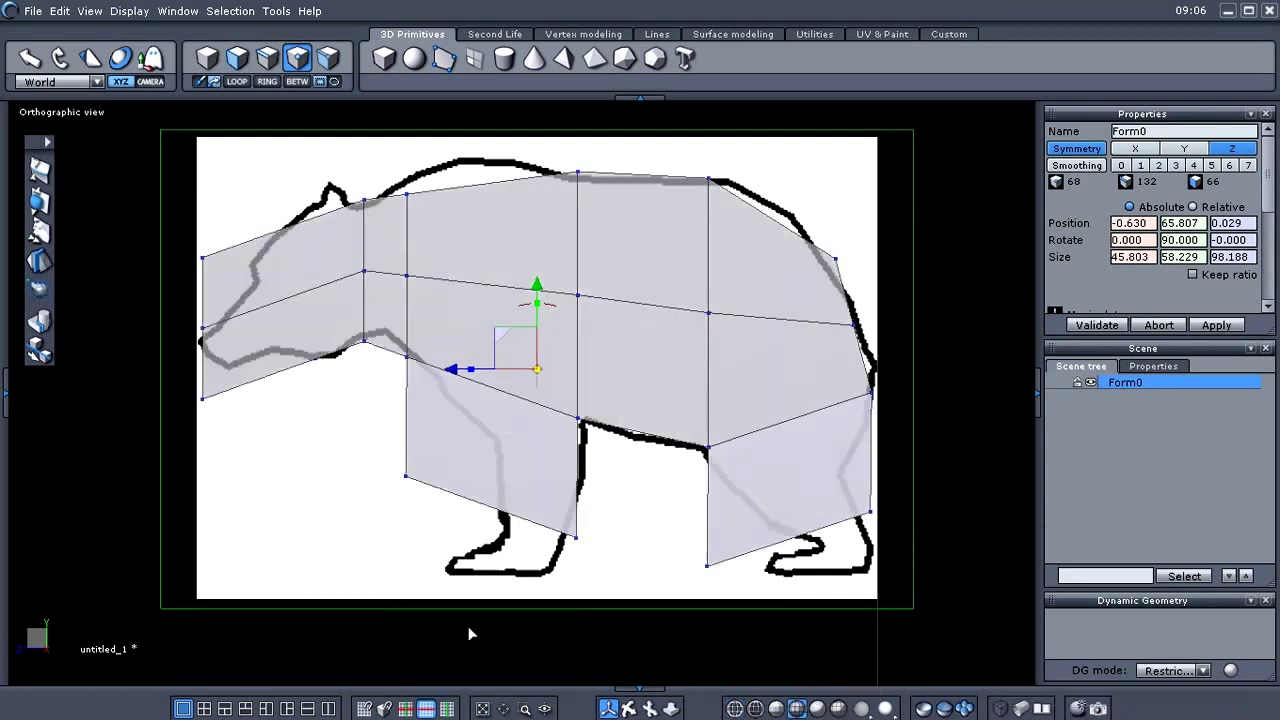
Move the front leg's upper and lower front points onto the outline and nudge its upper rear points to the belly corner.
{"action": "left_click_drag", "start_coordinate": [352, 330], "coordinate": [455, 404]}
{"action": "left_click_drag", "start_coordinate": [368, 326], "coordinate": [445, 541]}
{"action": "left_click_drag", "start_coordinate": [368, 444], "coordinate": [462, 491]}
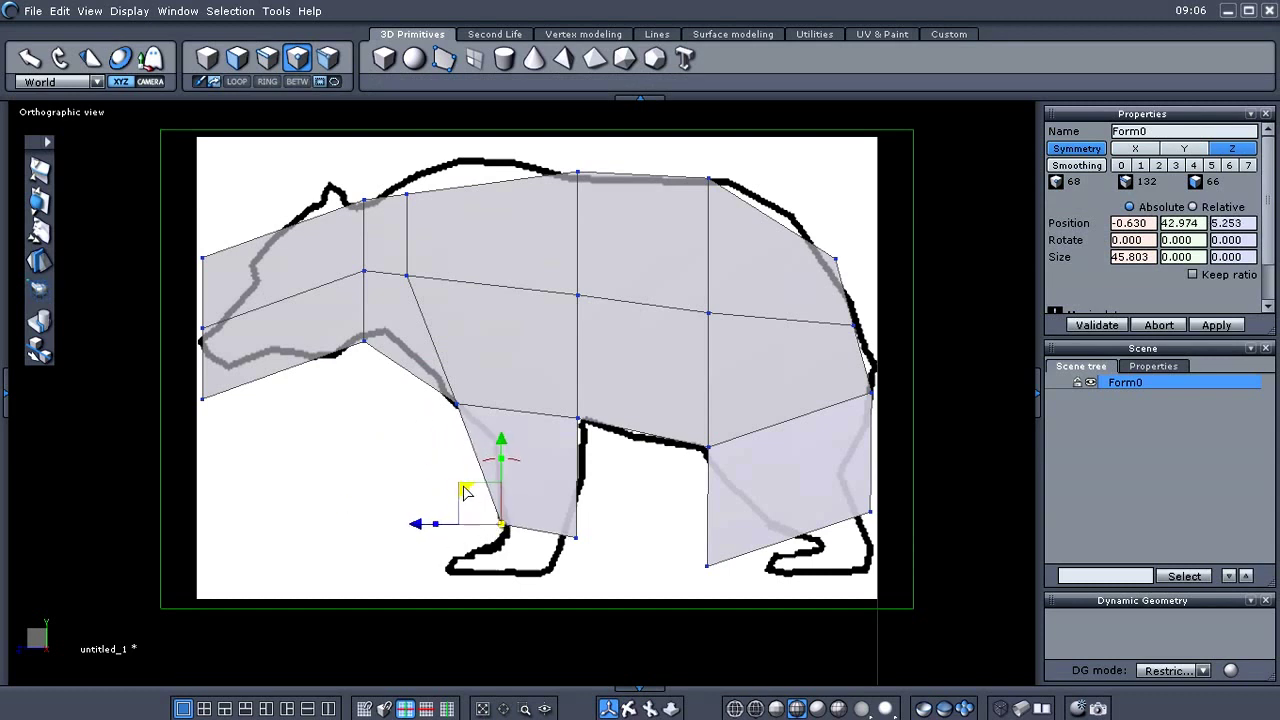
{"action": "left_click_drag", "start_coordinate": [524, 378], "coordinate": [621, 458]}
{"action": "left_click_drag", "start_coordinate": [540, 383], "coordinate": [543, 383]}
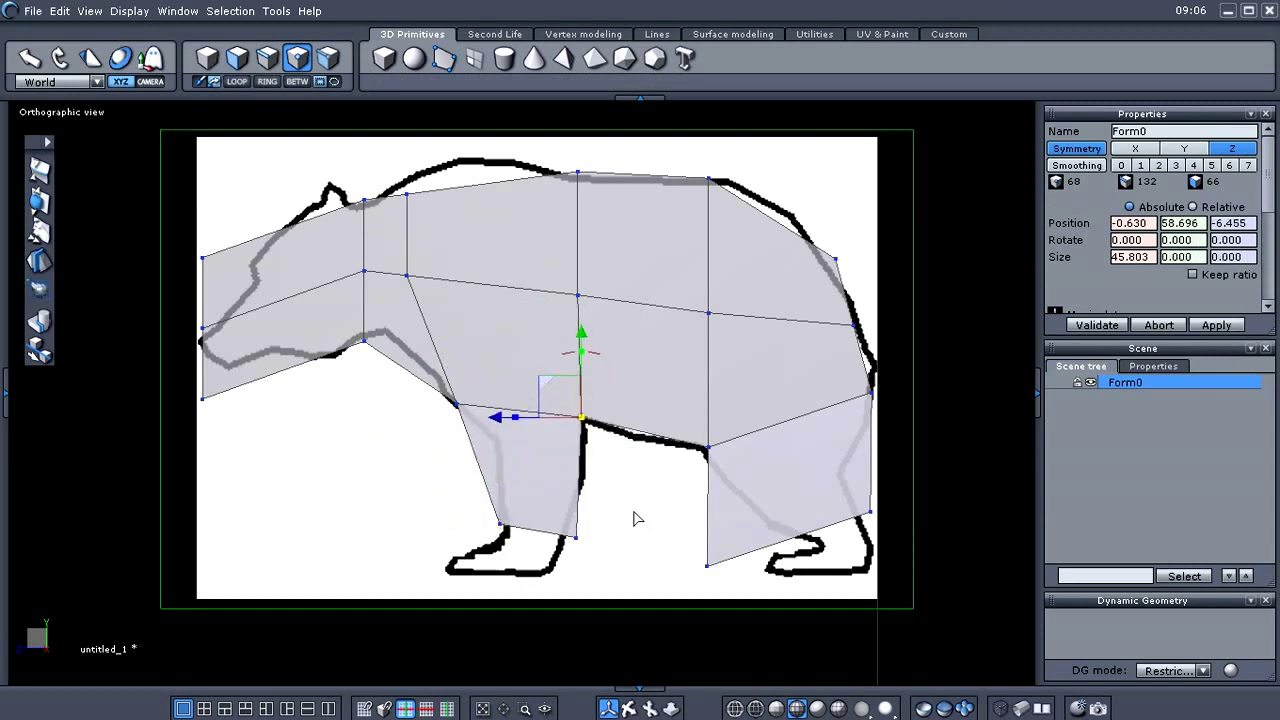
{"action": "middle_click_drag", "start_coordinate": [634, 512], "coordinate": [542, 505]}
{"action": "left_click", "coordinate": [523, 509]}
Fit the hind leg to the outline by moving its upper front points to the belly and its lower points to the ankle.
{"action": "left_click_drag", "start_coordinate": [543, 409], "coordinate": [593, 458]}
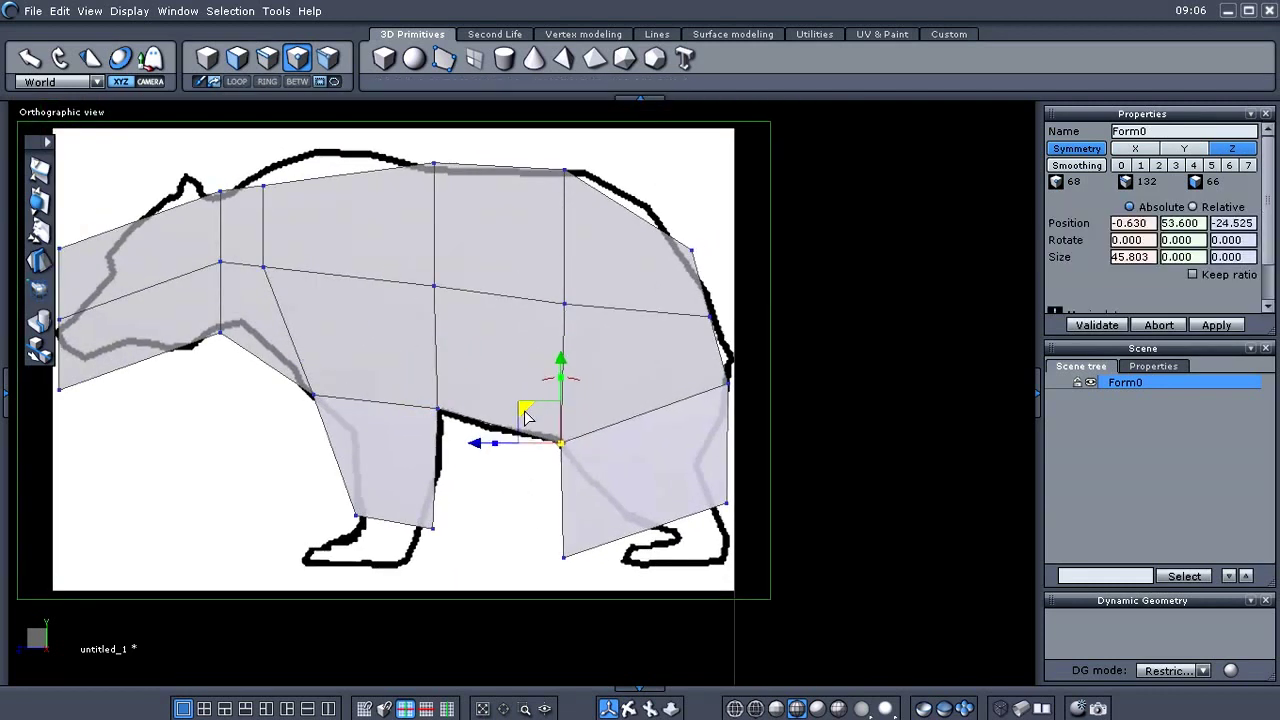
{"action": "left_click", "coordinate": [505, 525]}
{"action": "left_click_drag", "start_coordinate": [505, 525], "coordinate": [599, 494]}
{"action": "left_click", "coordinate": [503, 474]}
{"action": "left_click_drag", "start_coordinate": [766, 465], "coordinate": [706, 565]}
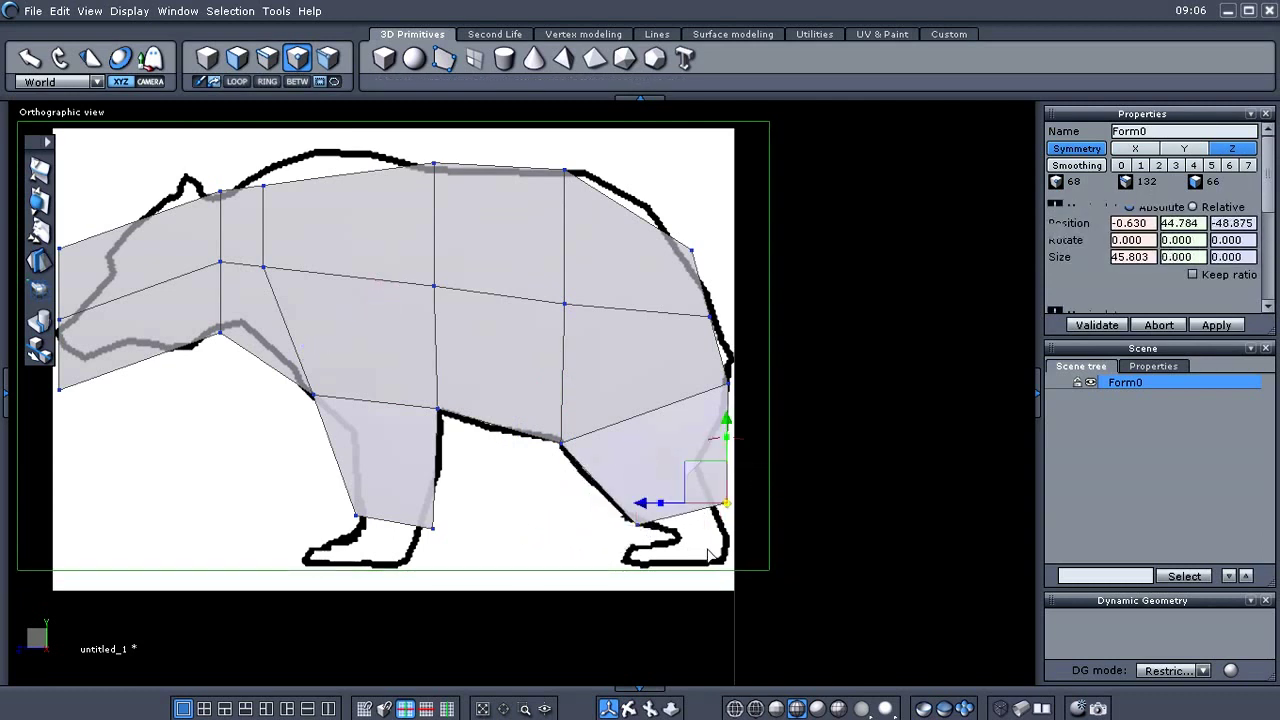
{"action": "left_click_drag", "start_coordinate": [687, 476], "coordinate": [674, 478]}
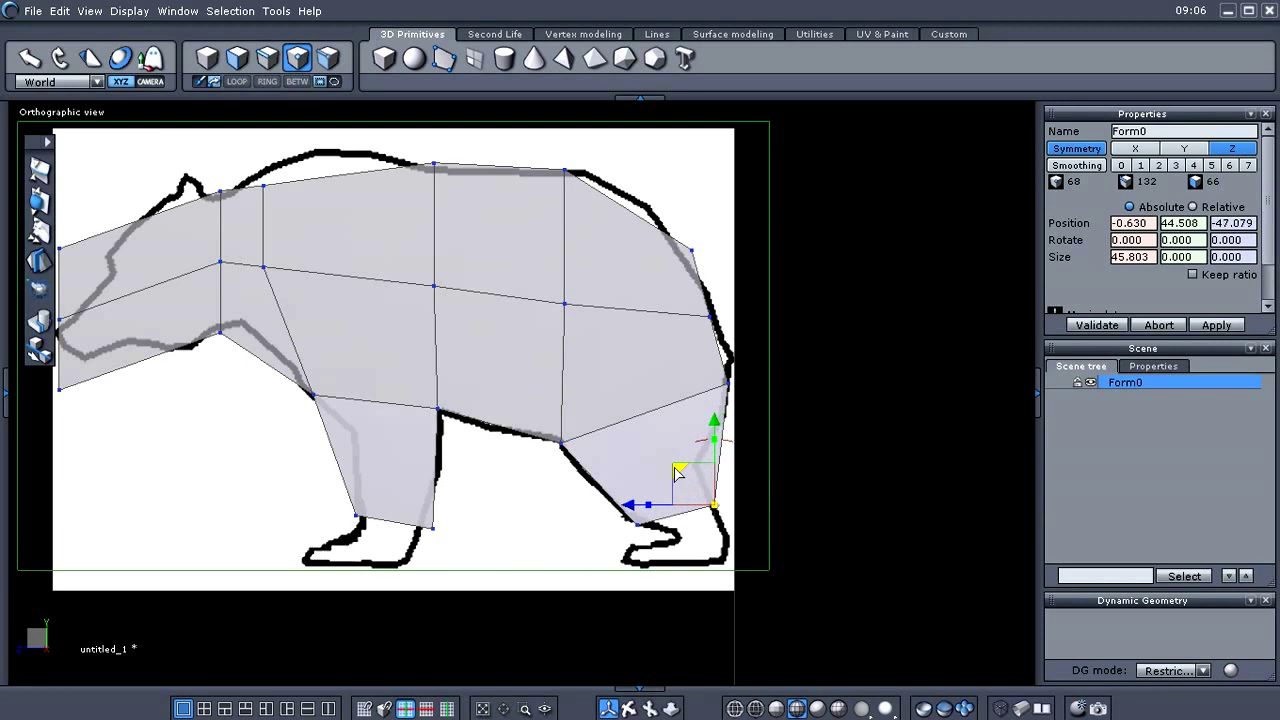
{"action": "left_click", "coordinate": [532, 540]}
Nudge the front leg's lower rear points onto the back of the ankle outline.
{"action": "middle_click_drag", "start_coordinate": [532, 540], "coordinate": [589, 514]}
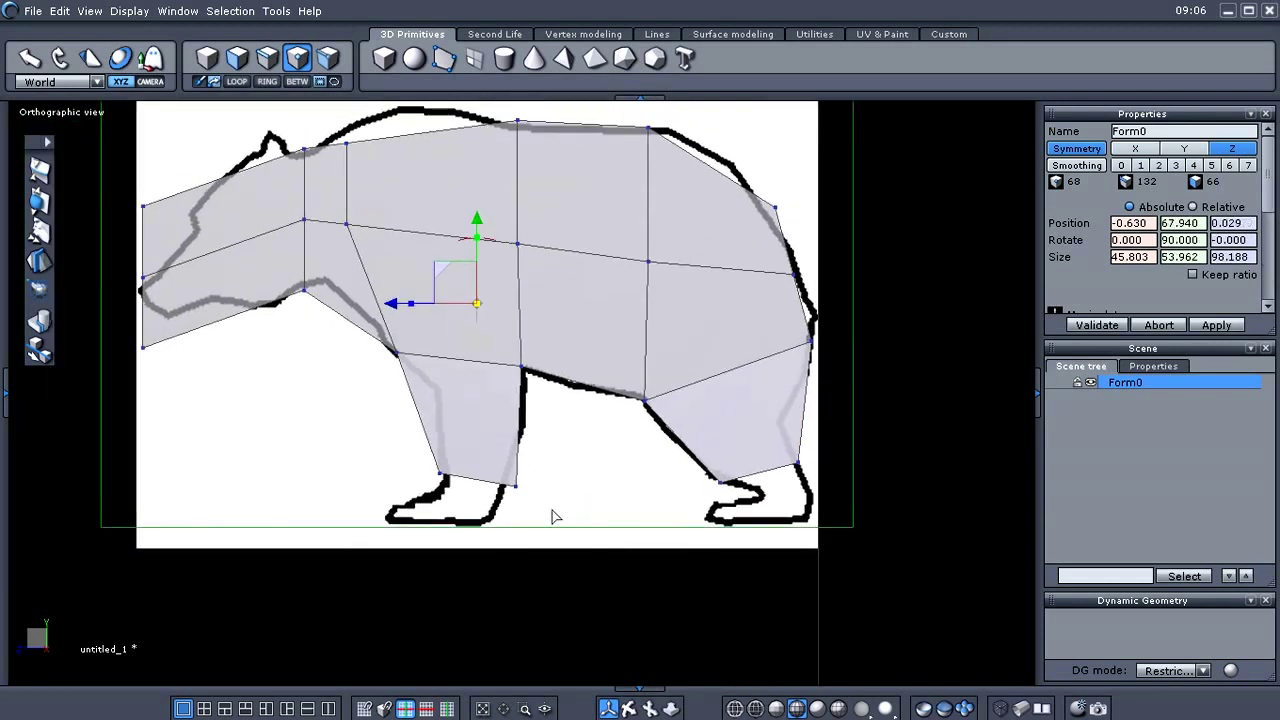
{"action": "left_click_drag", "start_coordinate": [547, 461], "coordinate": [481, 519]}
{"action": "left_click_drag", "start_coordinate": [475, 449], "coordinate": [468, 446]}
{"action": "left_click", "coordinate": [352, 459]}
Lower the head block's upper front points and shift its middle and bottom front points down toward the snout.
{"action": "scroll", "coordinate": [365, 454], "scroll_direction": "down", "scroll_amount": 2}
{"action": "middle_click_drag", "start_coordinate": [369, 451], "coordinate": [461, 503]}
{"action": "scroll", "coordinate": [426, 498], "scroll_direction": "up", "scroll_amount": 1}
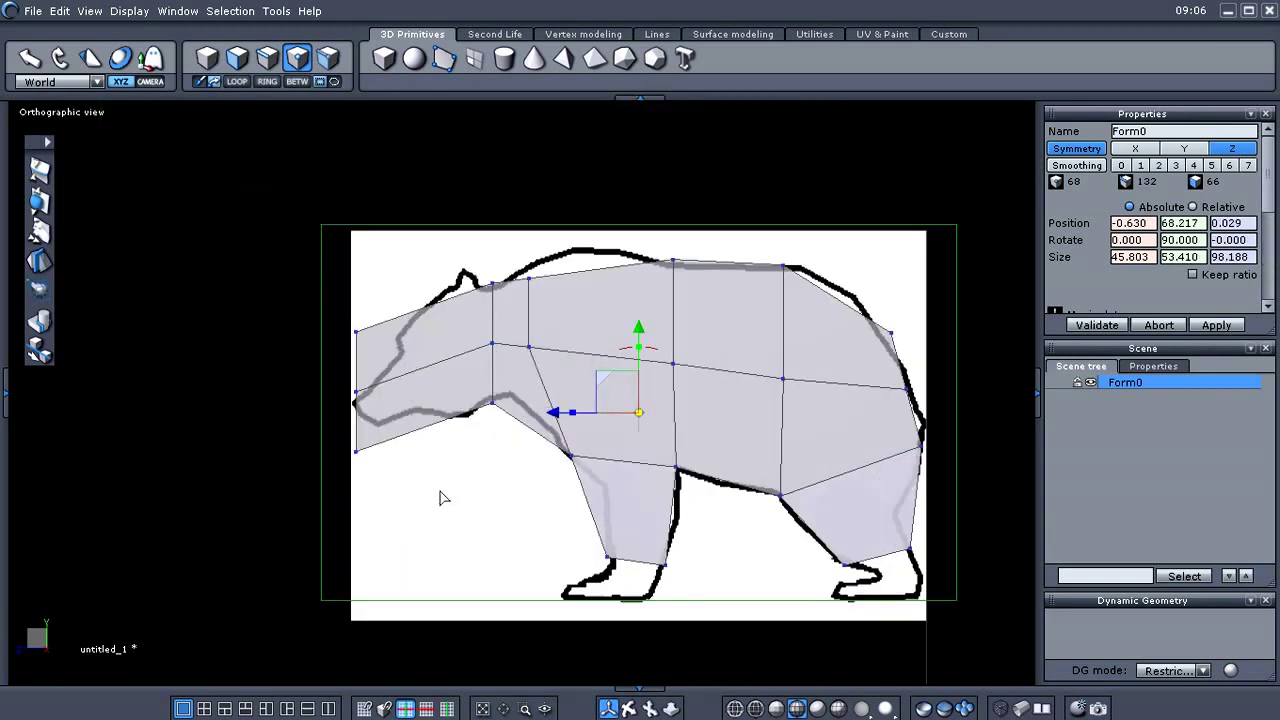
{"action": "left_click_drag", "start_coordinate": [327, 291], "coordinate": [365, 455]}
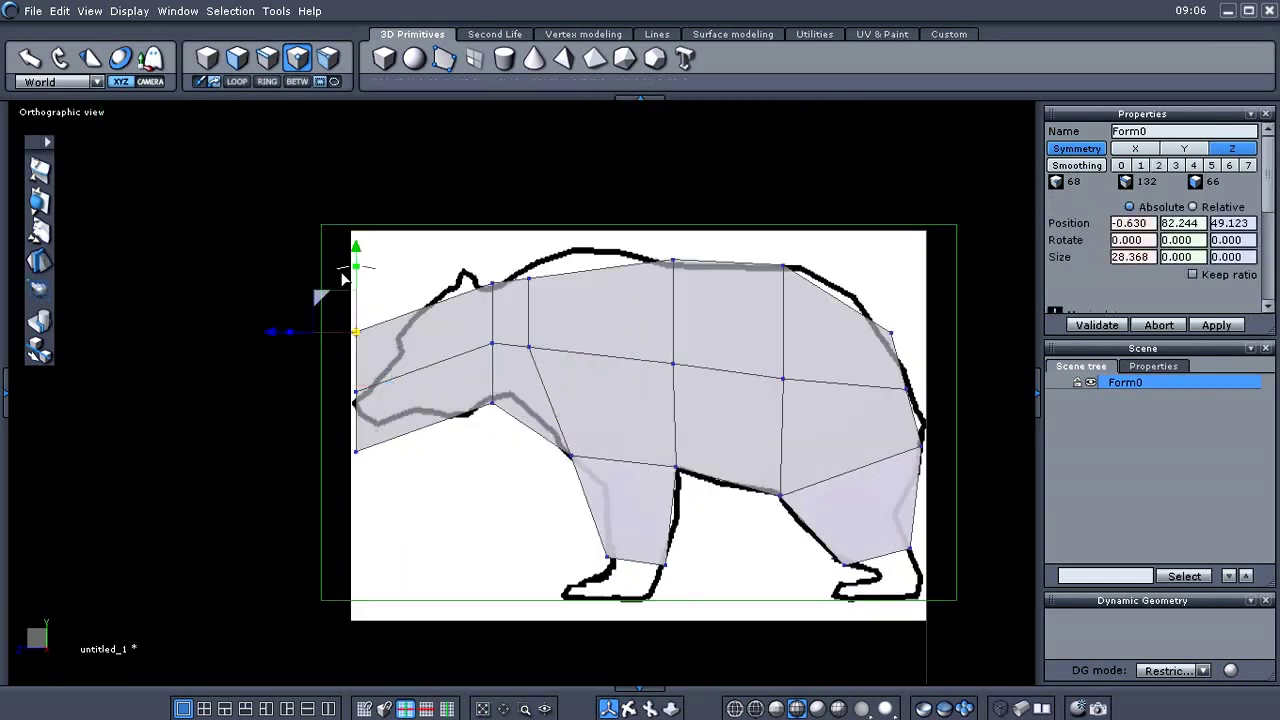
{"action": "left_click_drag", "start_coordinate": [353, 259], "coordinate": [397, 511]}
{"action": "left_click", "coordinate": [308, 413]}
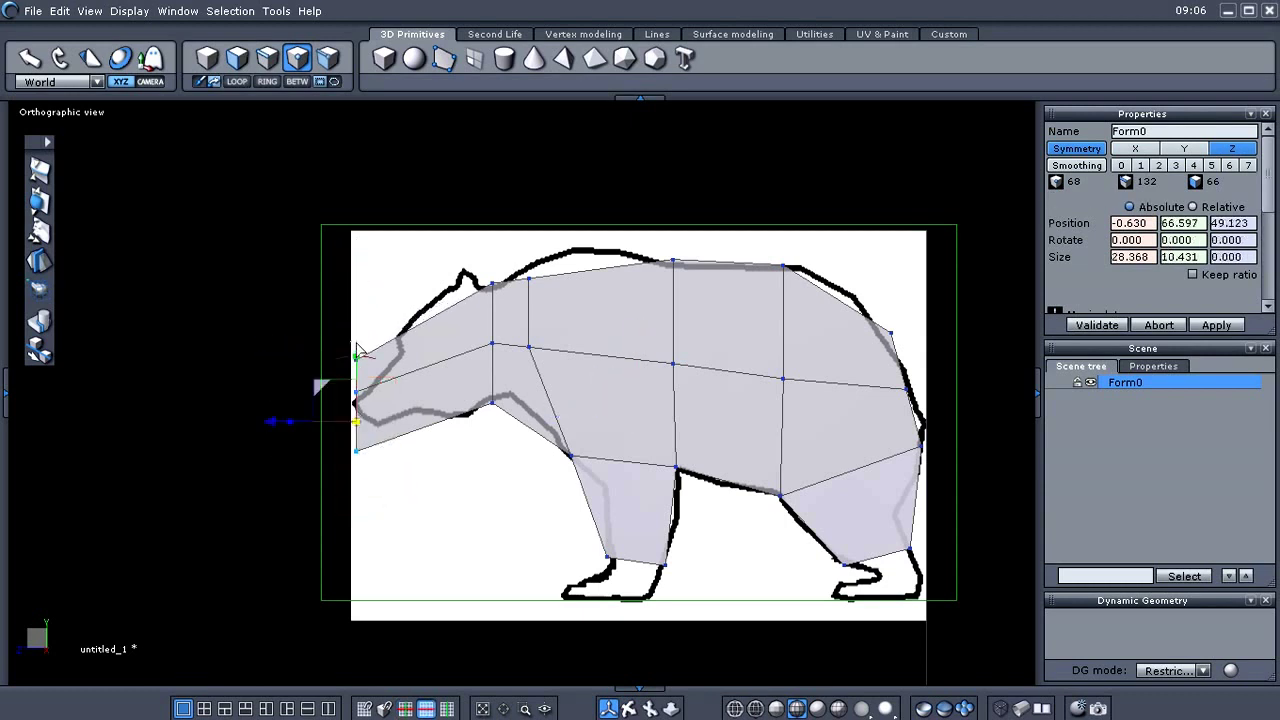
{"action": "left_click_drag", "start_coordinate": [356, 342], "coordinate": [358, 366]}
{"action": "left_click", "coordinate": [260, 515]}
Move the head's bottom front points up and back onto the chin outline and lower its top front points to the nose tip.
{"action": "left_click_drag", "start_coordinate": [345, 428], "coordinate": [400, 566]}
{"action": "left_click_drag", "start_coordinate": [272, 475], "coordinate": [304, 432]}
{"action": "left_click_drag", "start_coordinate": [383, 353], "coordinate": [344, 345]}
{"action": "left_click", "coordinate": [275, 393]}
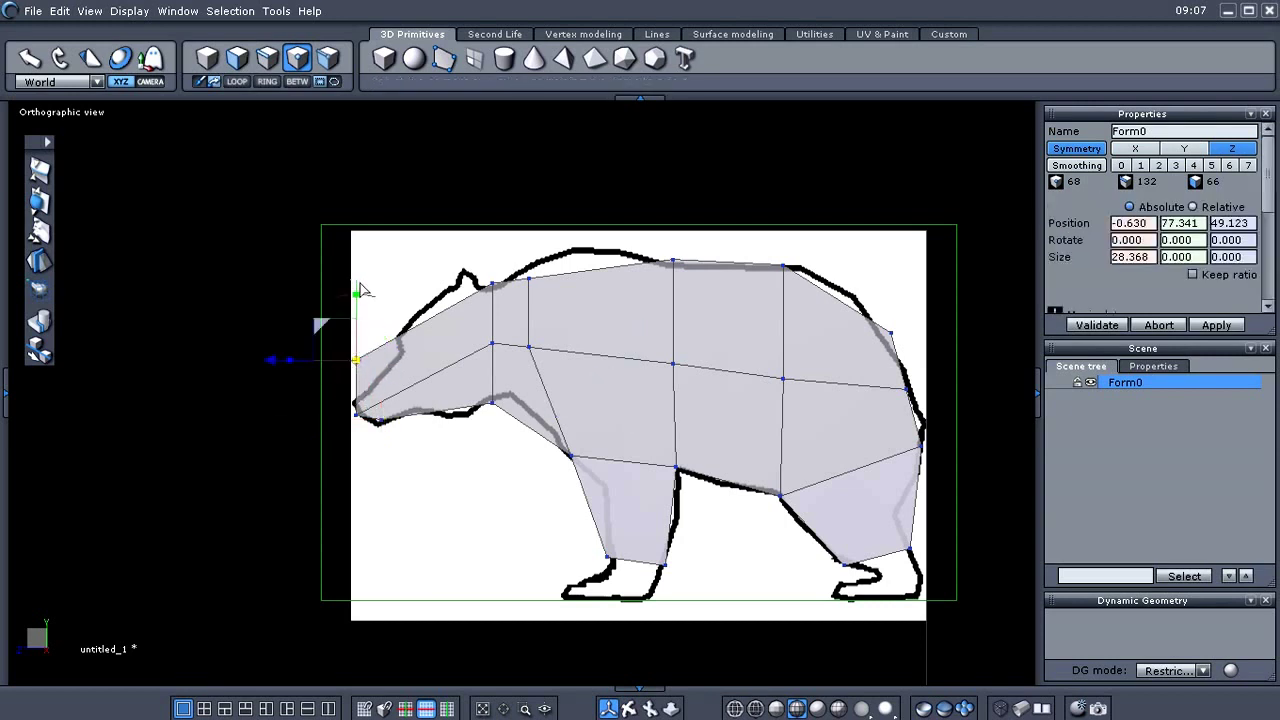
{"action": "left_click_drag", "start_coordinate": [362, 280], "coordinate": [362, 318]}
{"action": "left_click", "coordinate": [346, 496]}
Shift the mid-height points of the shoulder slice rearward and lower the mid-height points at the neck edge slightly.
{"action": "middle_click_drag", "start_coordinate": [427, 562], "coordinate": [395, 580]}
{"action": "scroll", "coordinate": [492, 512], "scroll_direction": "up", "scroll_amount": 2}
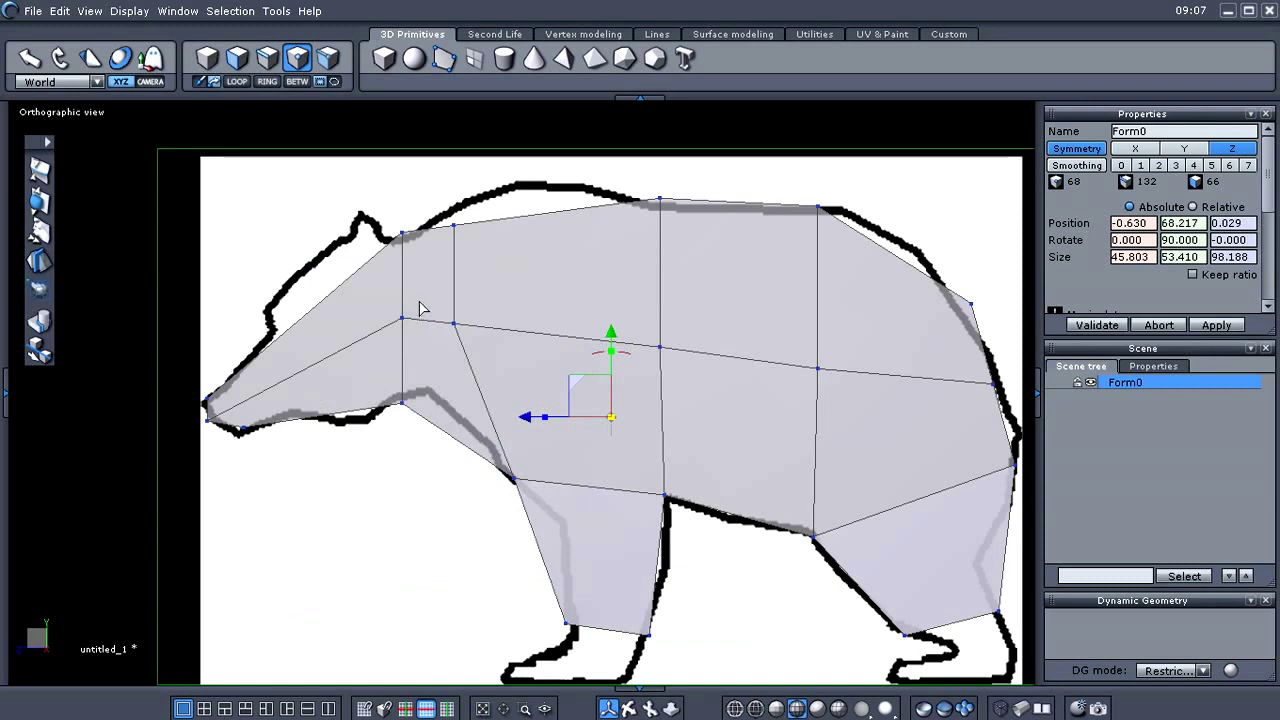
{"action": "left_click", "coordinate": [452, 322]}
{"action": "left_click_drag", "start_coordinate": [427, 289], "coordinate": [460, 296]}
{"action": "left_click", "coordinate": [342, 512]}
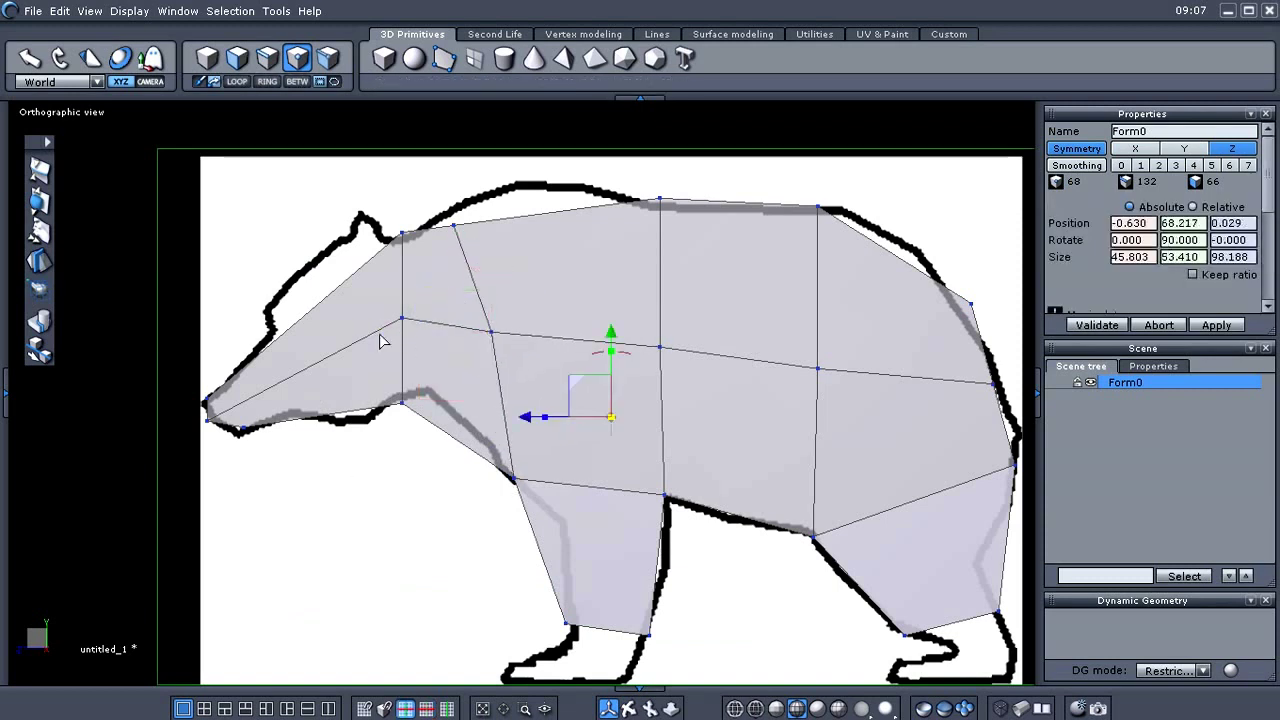
{"action": "left_click", "coordinate": [398, 317]}
{"action": "left_click_drag", "start_coordinate": [403, 236], "coordinate": [403, 253]}
{"action": "left_click", "coordinate": [392, 563]}
Move the rump's upper rear points up and rearward onto the back outline.
{"action": "middle_click_drag", "start_coordinate": [392, 563], "coordinate": [309, 572]}
{"action": "left_click_drag", "start_coordinate": [868, 286], "coordinate": [778, 348]}
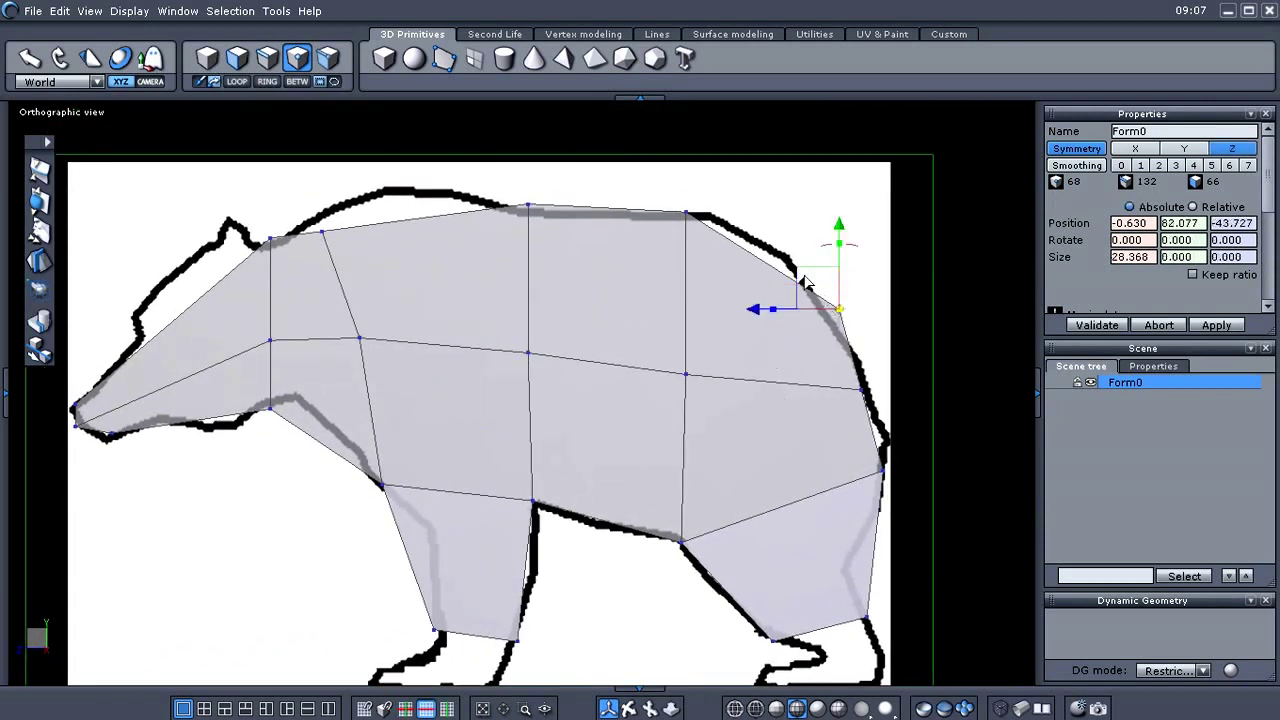
{"action": "left_click_drag", "start_coordinate": [806, 283], "coordinate": [776, 265]}
{"action": "left_click", "coordinate": [506, 458]}
Raise the shoulder slice's top points onto the shoulder hump outline and shift its mid-height points slightly rearward.
{"action": "scroll", "coordinate": [506, 458], "scroll_direction": "down", "scroll_amount": 2}
{"action": "left_click_drag", "start_coordinate": [396, 234], "coordinate": [478, 323]}
{"action": "left_click_drag", "start_coordinate": [379, 236], "coordinate": [420, 201]}
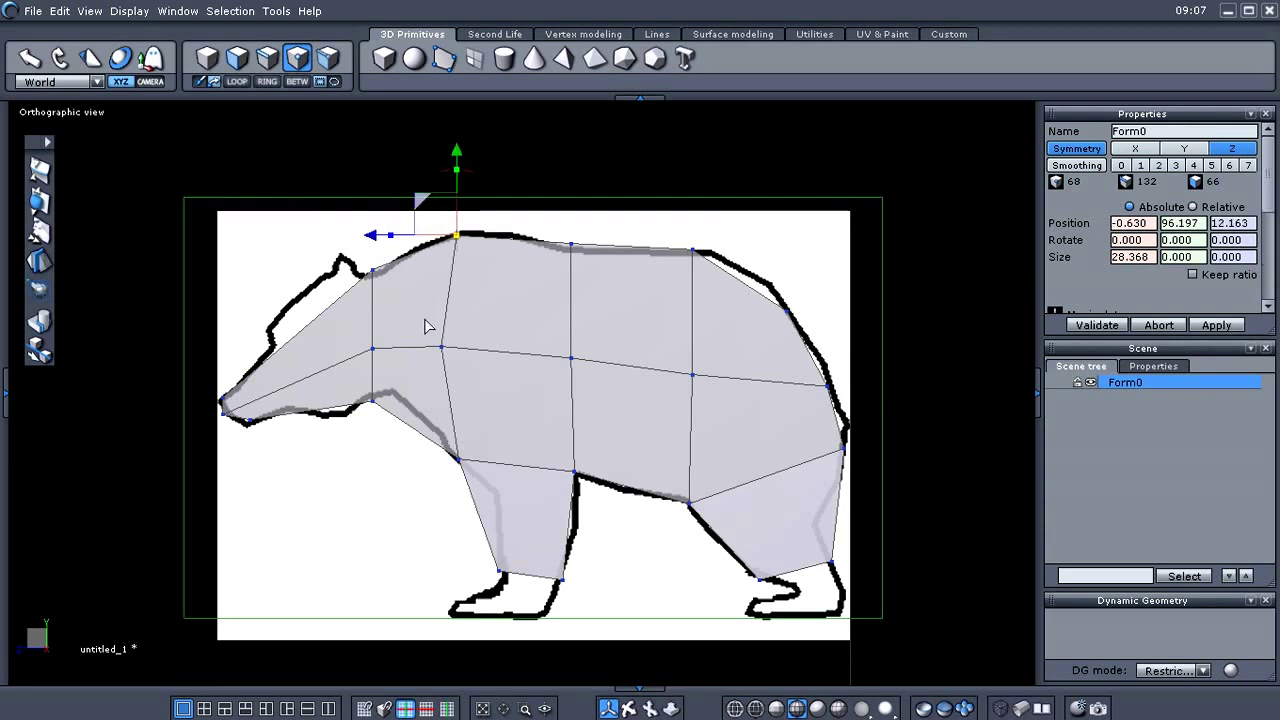
{"action": "mouse_move", "coordinate": [424, 318]}
{"action": "left_mouse_down"}
{"action": "mouse_move", "coordinate": [508, 400]}
{"action": "mouse_move", "coordinate": [417, 317]}
{"action": "mouse_move", "coordinate": [431, 314]}
{"action": "left_mouse_up"}
{"action": "left_click", "coordinate": [393, 530]}
Move the chest points at the upper front of the front leg down and rearward along the outline.
{"action": "scroll", "coordinate": [393, 530], "scroll_direction": "up", "scroll_amount": 2}
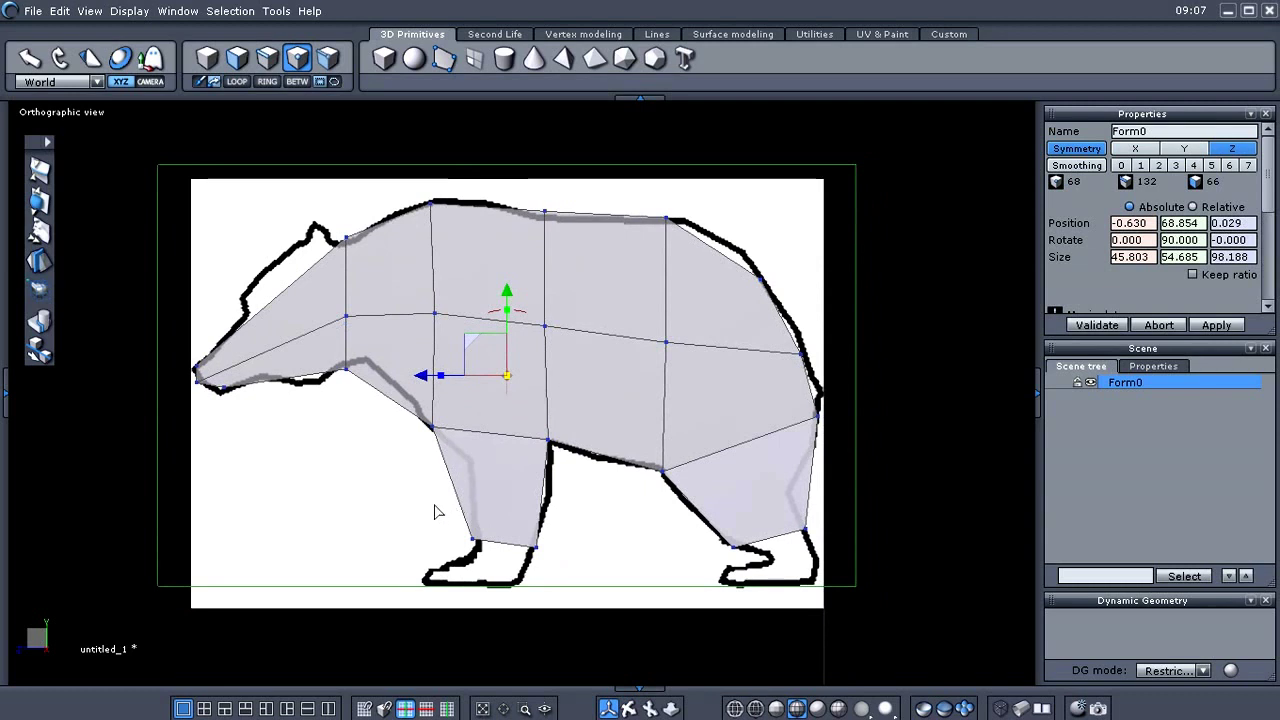
{"action": "scroll", "coordinate": [428, 515], "scroll_direction": "up", "scroll_amount": 1}
{"action": "left_click_drag", "start_coordinate": [411, 355], "coordinate": [462, 405]}
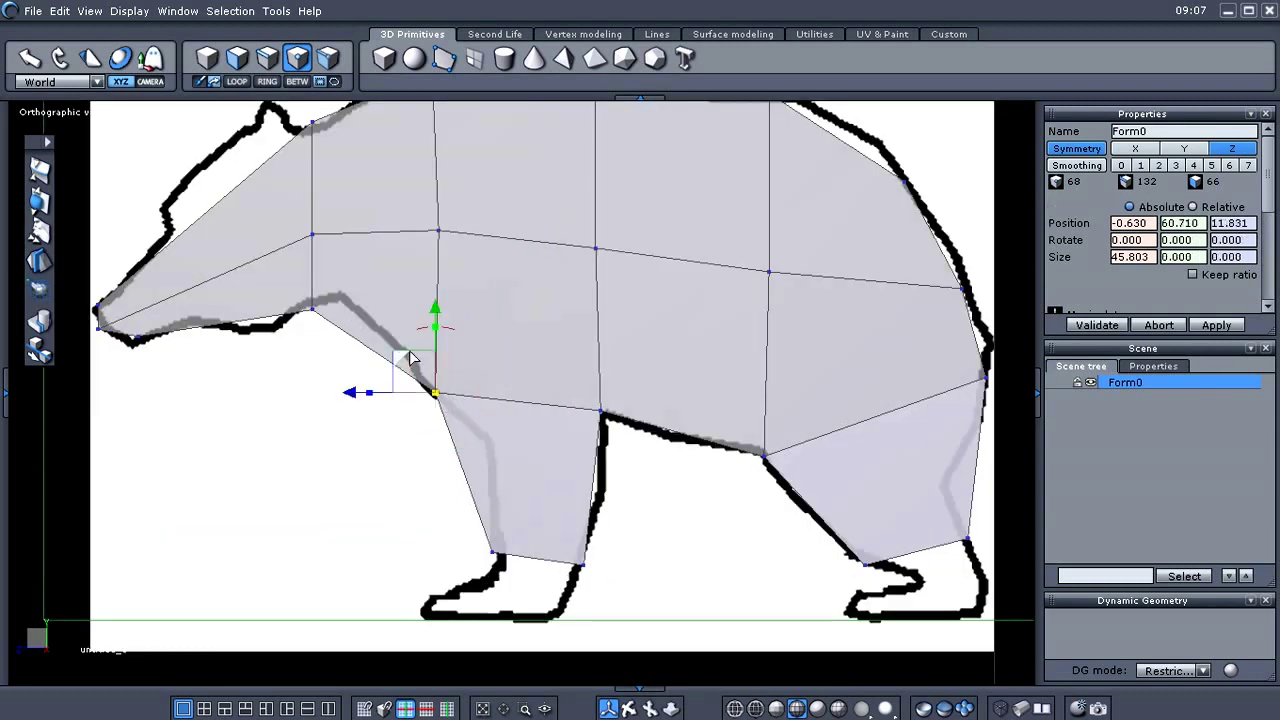
{"action": "left_click_drag", "start_coordinate": [400, 353], "coordinate": [436, 383]}
{"action": "left_click", "coordinate": [321, 489]}
{"action": "mouse_move", "coordinate": [319, 458]}
{"action": "middle_mouse_down"}
{"action": "mouse_move", "coordinate": [419, 456]}
{"action": "mouse_move", "coordinate": [329, 443]}
{"action": "middle_mouse_up"}
{"action": "left_click_drag", "start_coordinate": [524, 365], "coordinate": [583, 421]}
{"action": "left_click", "coordinate": [597, 529]}
Select the bottom faces of the front legs and extrude them down to the ground line.
{"action": "middle_click_drag", "start_coordinate": [620, 554], "coordinate": [588, 504]}
{"action": "right_click", "coordinate": [569, 530]}
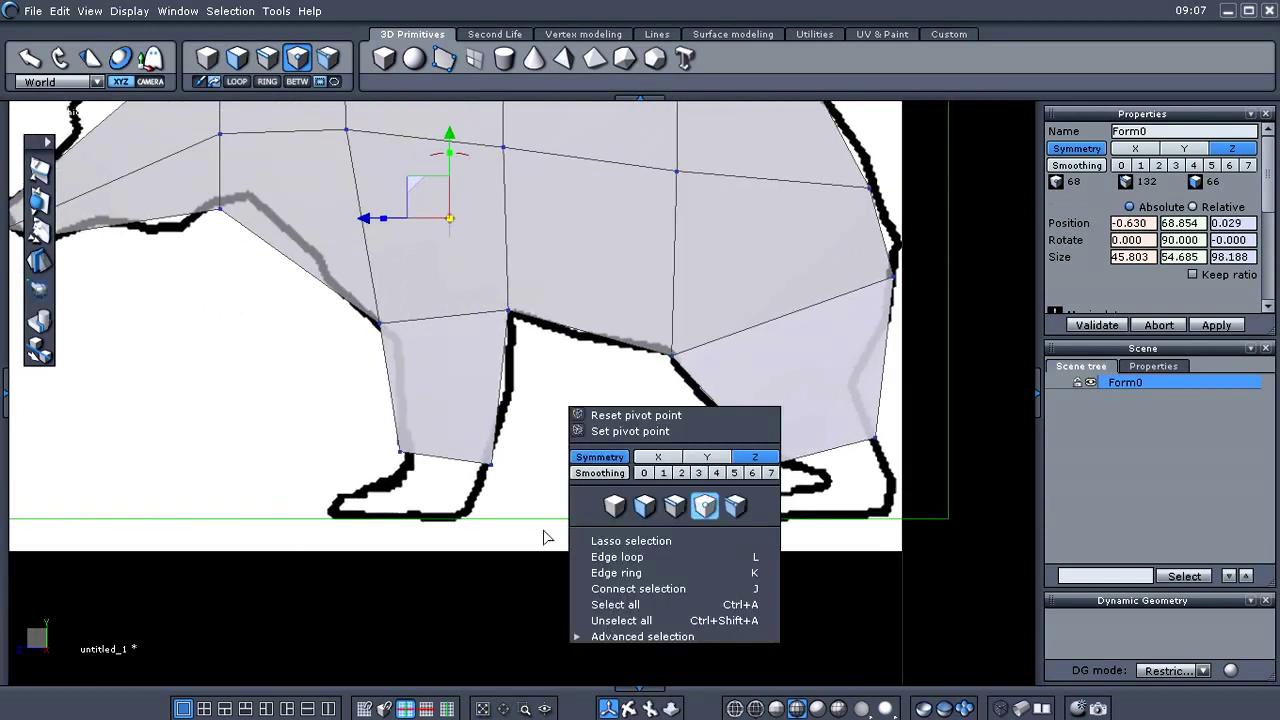
{"action": "left_click", "coordinate": [672, 505]}
{"action": "left_click_drag", "start_coordinate": [332, 407], "coordinate": [557, 515]}
{"action": "left_click_drag", "start_coordinate": [435, 546], "coordinate": [423, 603]}
{"action": "left_click", "coordinate": [661, 494]}
Select the bottom faces of the hind legs and extrude them down to the ground line.
{"action": "middle_click_drag", "start_coordinate": [661, 494], "coordinate": [484, 501]}
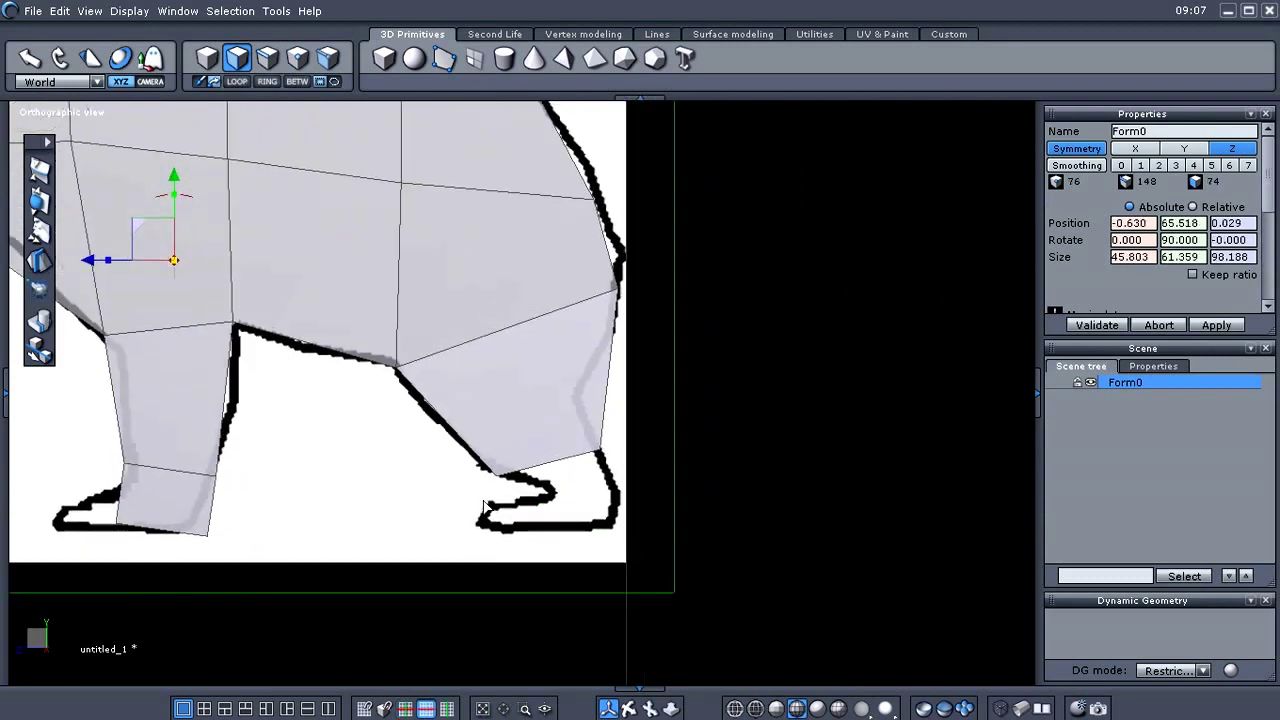
{"action": "left_click_drag", "start_coordinate": [660, 409], "coordinate": [460, 566]}
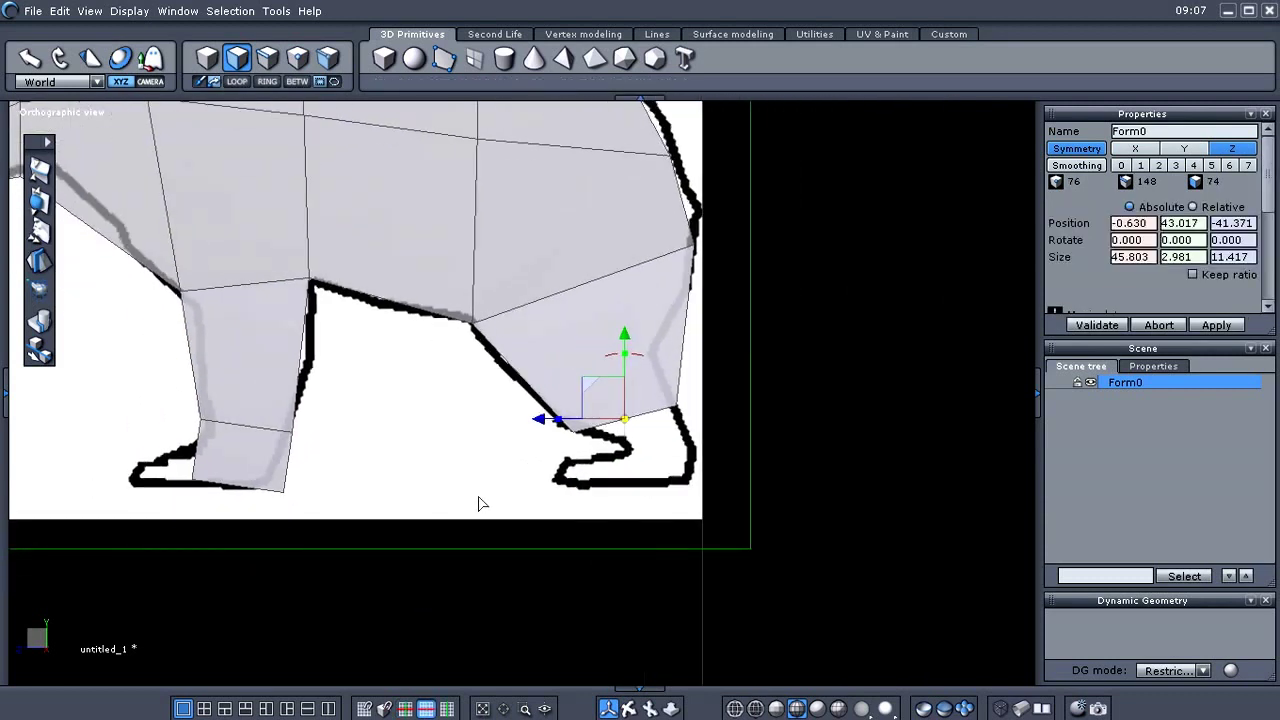
{"action": "left_click_drag", "start_coordinate": [647, 504], "coordinate": [661, 562], "text": "ctrl"}
{"action": "left_click", "coordinate": [523, 494]}
Extrude the front faces of the hind legs' lowest segments forward to form the hind paws.
{"action": "right_click_drag", "start_coordinate": [483, 482], "coordinate": [627, 485]}
{"action": "left_click", "coordinate": [622, 473]}
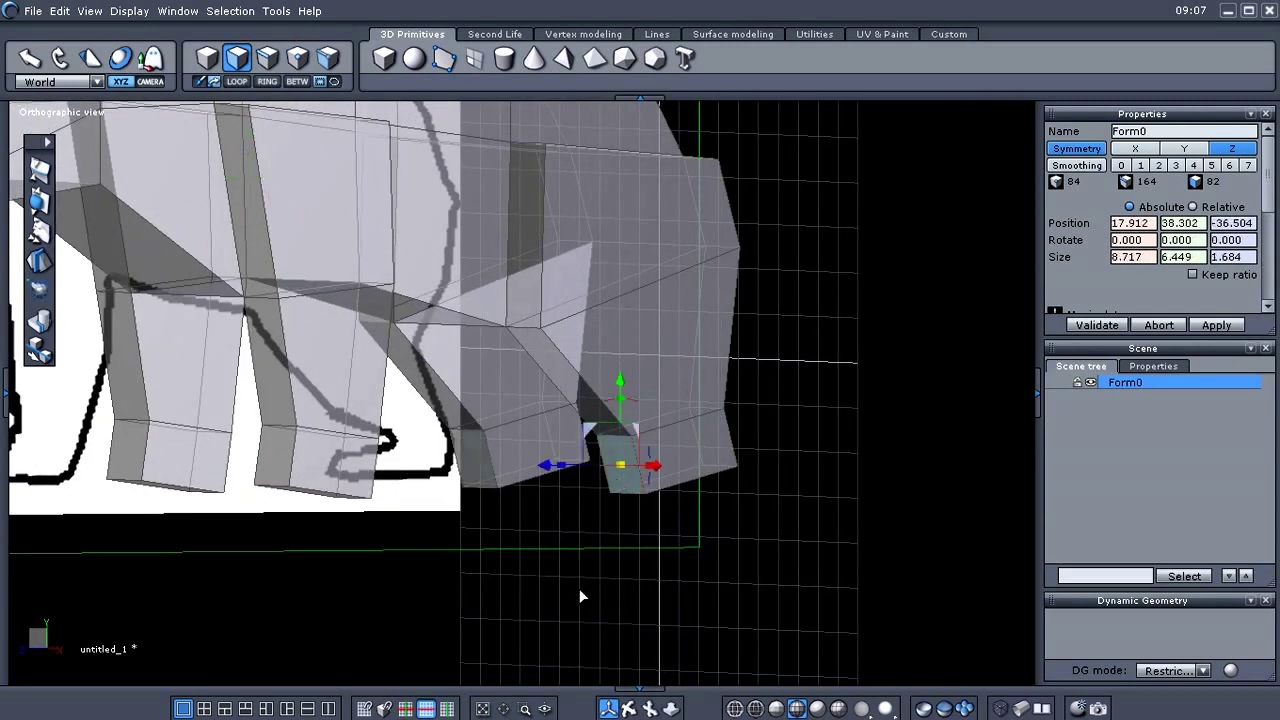
{"action": "key", "text": "KP_6"}
{"action": "left_click_drag", "start_coordinate": [435, 461], "coordinate": [380, 509], "text": "ctrl"}
{"action": "left_click", "coordinate": [315, 532]}
Extrude the front faces of the front legs' lowest segments forward and down to form the front paws.
{"action": "middle_click_drag", "start_coordinate": [320, 492], "coordinate": [462, 493]}
{"action": "middle_click_drag", "start_coordinate": [273, 483], "coordinate": [478, 511]}
{"action": "left_click", "coordinate": [458, 470]}
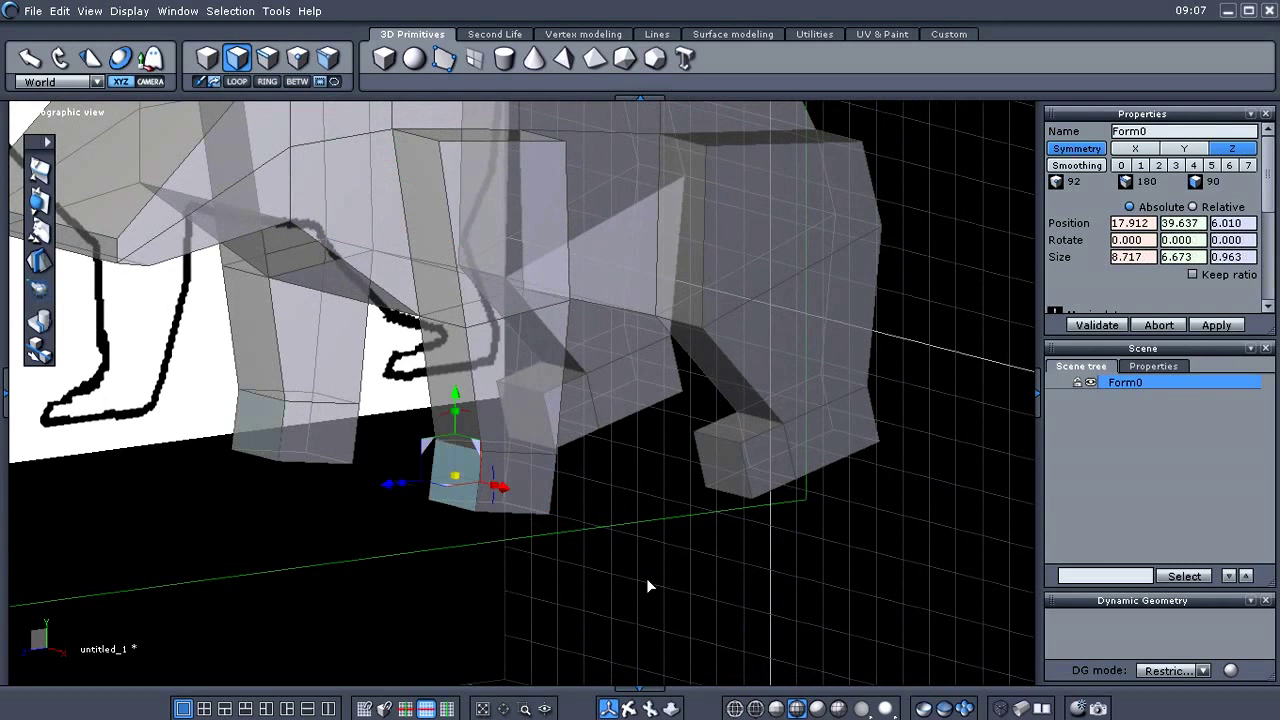
{"action": "key", "text": "KP_1"}
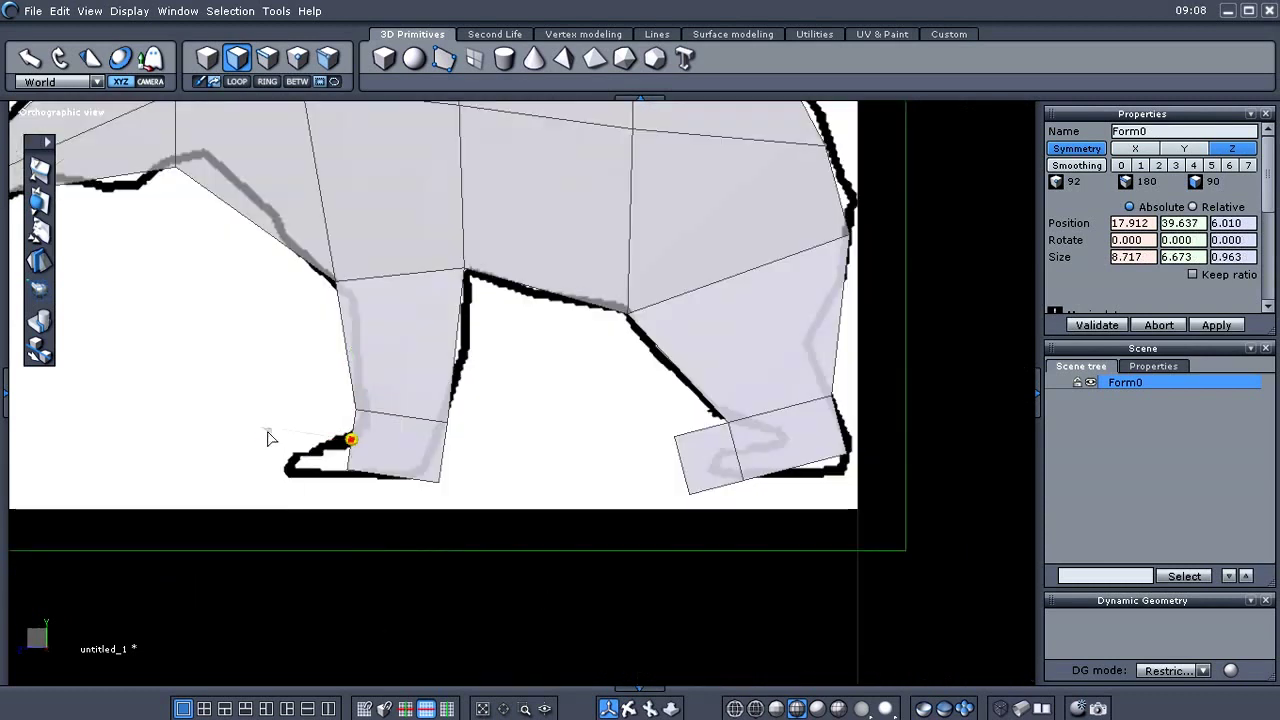
{"action": "left_click_drag", "start_coordinate": [268, 431], "coordinate": [175, 429]}
{"action": "left_click_drag", "start_coordinate": [258, 344], "coordinate": [256, 388]}
{"action": "left_click", "coordinate": [300, 487]}
Switch to point selection and lower the front paw's middle sole points slightly onto the ground outline.
{"action": "middle_click_drag", "start_coordinate": [336, 540], "coordinate": [590, 576]}
{"action": "right_click", "coordinate": [534, 571]}
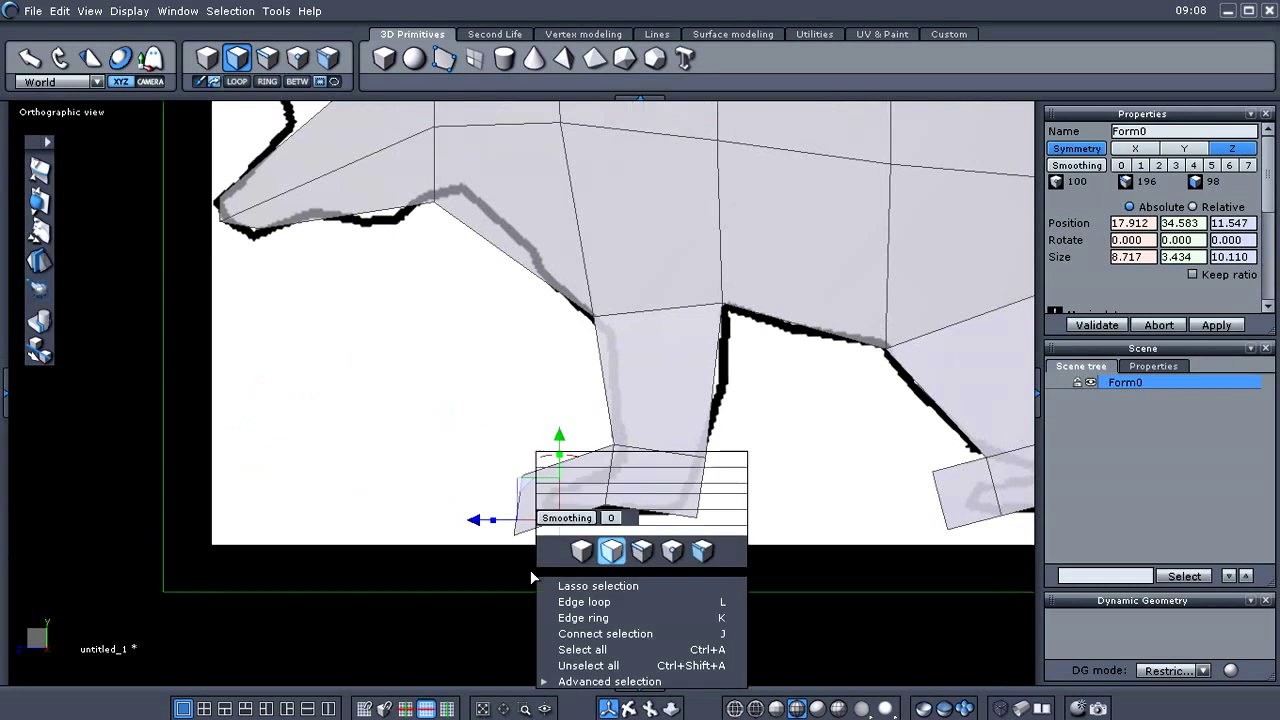
{"action": "left_click", "coordinate": [668, 555]}
{"action": "left_click", "coordinate": [601, 494]}
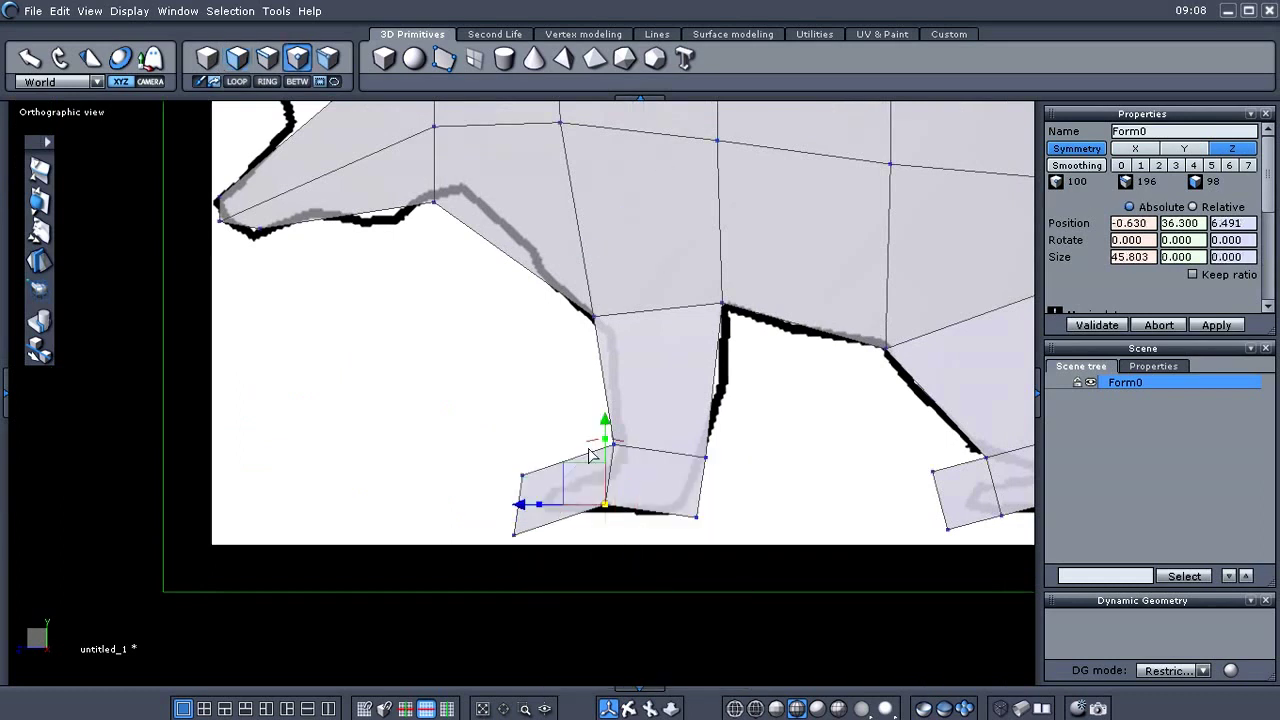
{"action": "left_click_drag", "start_coordinate": [603, 426], "coordinate": [604, 434]}
{"action": "left_click", "coordinate": [392, 486]}
Move the front paw's upper toe points rearward and down and its lower toe points up onto the outline.
{"action": "left_click_drag", "start_coordinate": [428, 408], "coordinate": [400, 443]}
{"action": "left_click_drag", "start_coordinate": [488, 450], "coordinate": [513, 456]}
{"action": "left_click", "coordinate": [380, 517]}
{"action": "left_click_drag", "start_coordinate": [466, 523], "coordinate": [555, 570]}
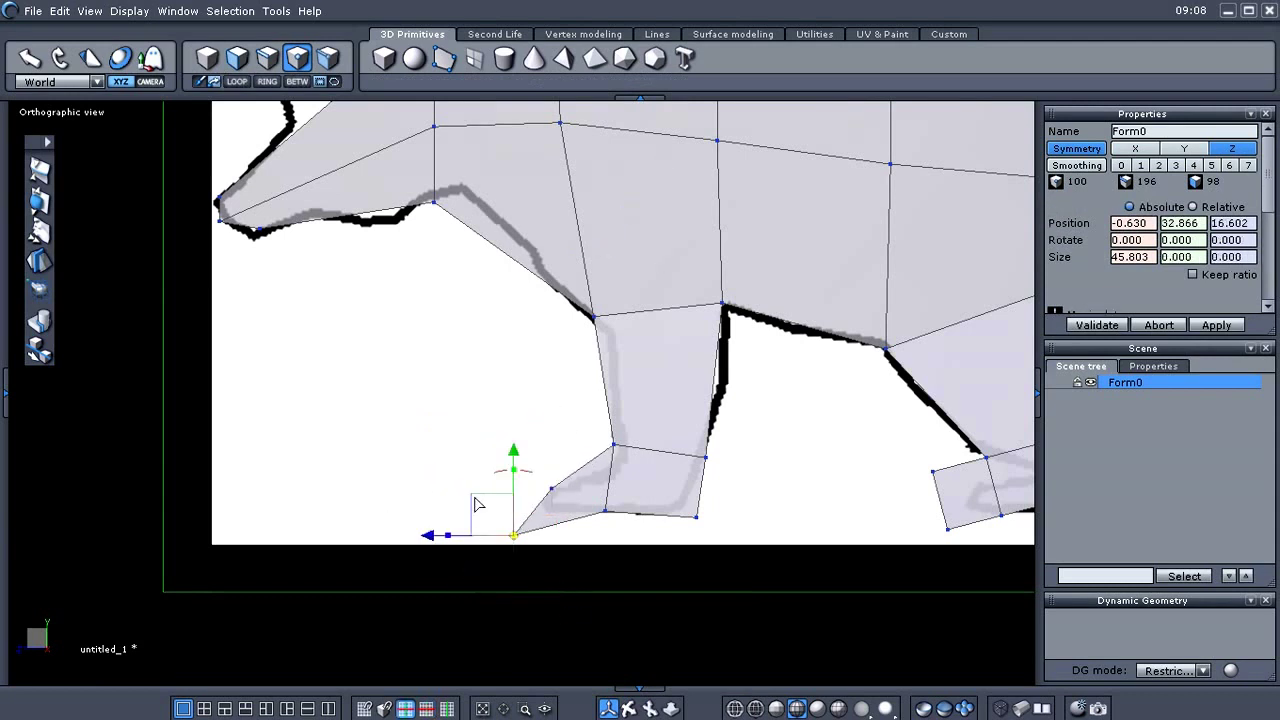
{"action": "left_click_drag", "start_coordinate": [475, 498], "coordinate": [502, 473]}
{"action": "left_click", "coordinate": [459, 565]}
Move the front ankle points of the front leg down and slightly rearward.
{"action": "middle_click_drag", "start_coordinate": [679, 554], "coordinate": [542, 563]}
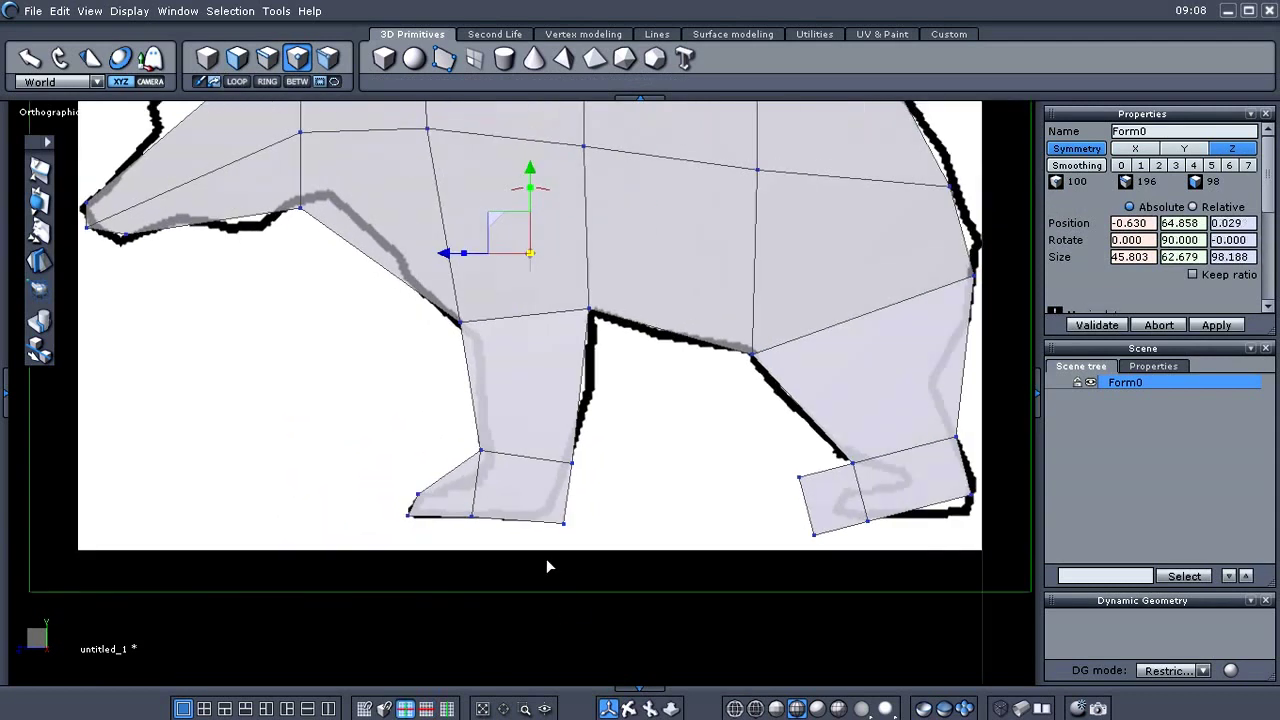
{"action": "left_click_drag", "start_coordinate": [437, 423], "coordinate": [510, 500]}
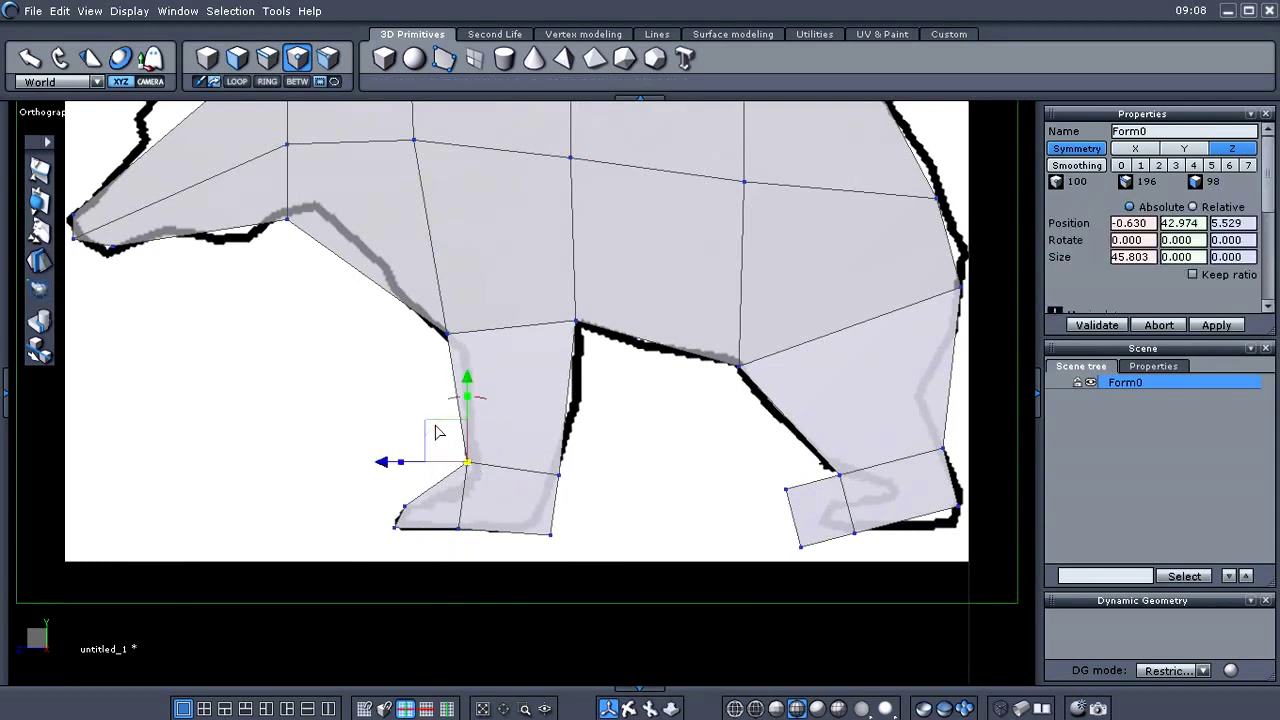
{"action": "left_click_drag", "start_coordinate": [436, 431], "coordinate": [443, 443]}
{"action": "left_click", "coordinate": [652, 500]}
Lower the hind paw's heel points to the ground outline and shift its middle sole points rearward.
{"action": "middle_click_drag", "start_coordinate": [670, 527], "coordinate": [484, 501]}
{"action": "left_click_drag", "start_coordinate": [745, 522], "coordinate": [667, 451]}
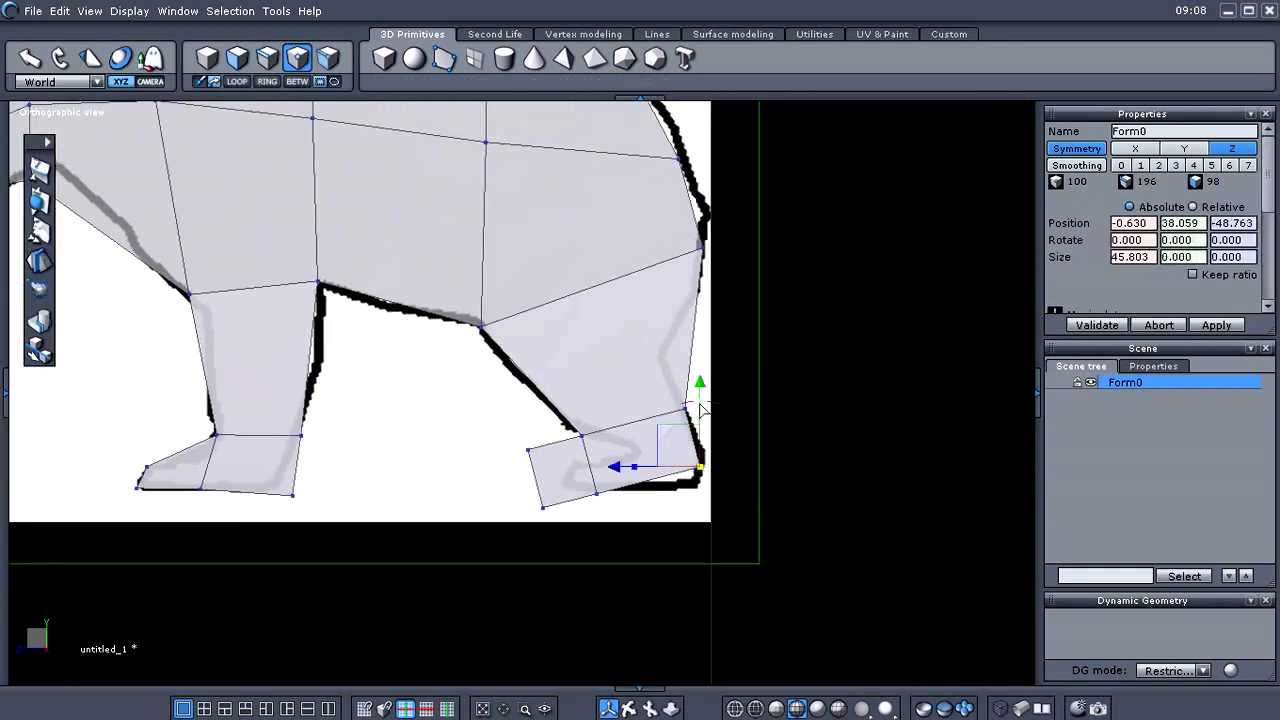
{"action": "left_click_drag", "start_coordinate": [700, 388], "coordinate": [701, 408]}
{"action": "left_click", "coordinate": [477, 549]}
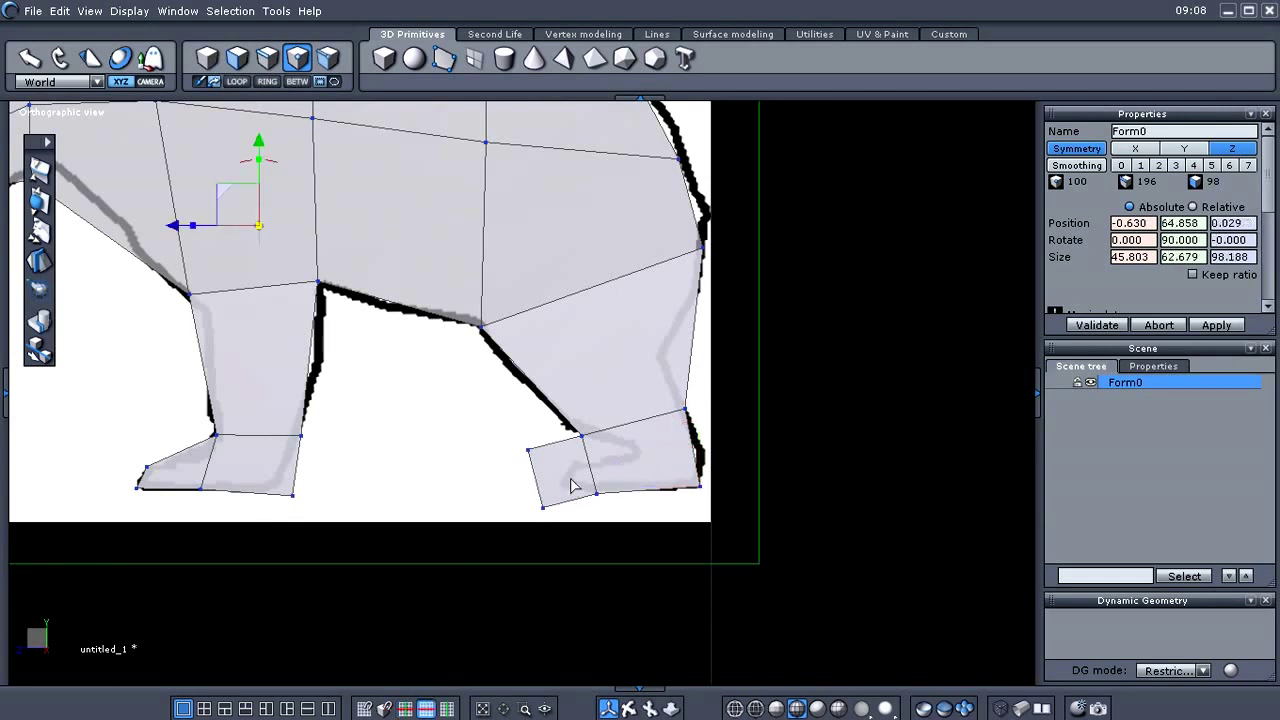
{"action": "left_click_drag", "start_coordinate": [570, 485], "coordinate": [612, 512]}
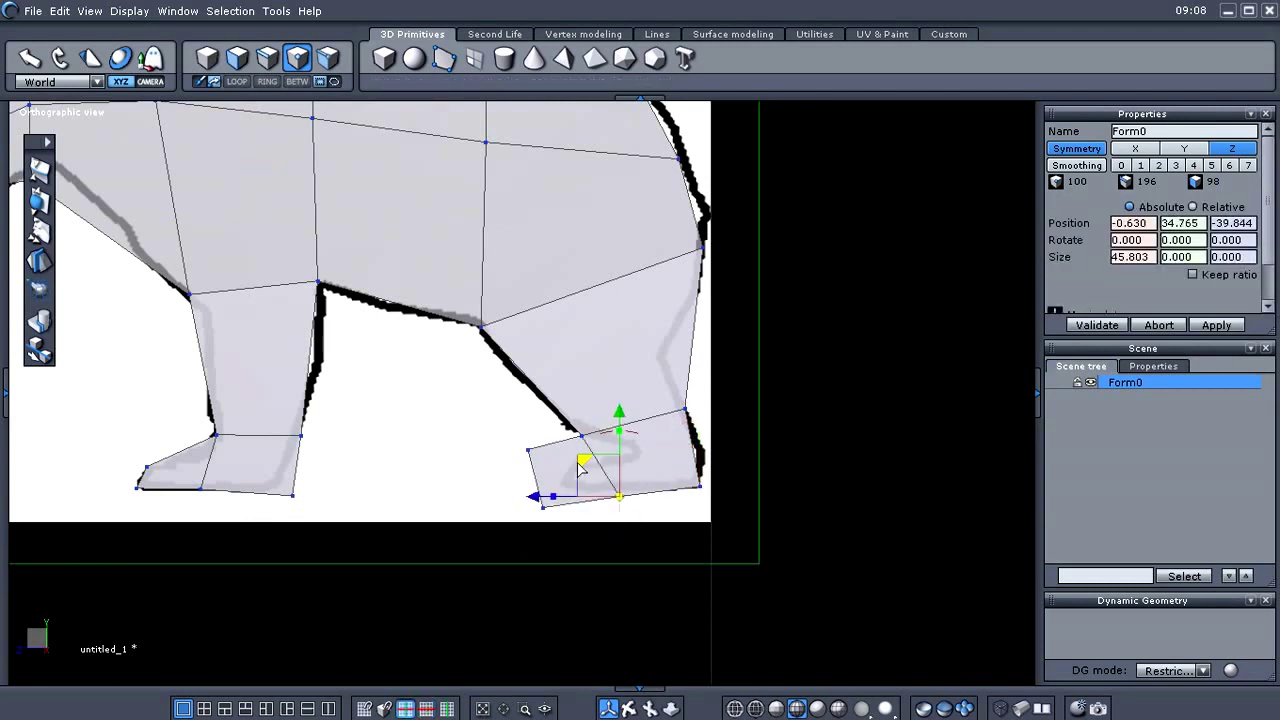
{"action": "left_click", "coordinate": [499, 532]}
Move the hind paw's lower toe points up and rearward and its upper toe points onto the toe outline.
{"action": "left_click_drag", "start_coordinate": [570, 560], "coordinate": [565, 470]}
{"action": "left_click", "coordinate": [376, 522]}
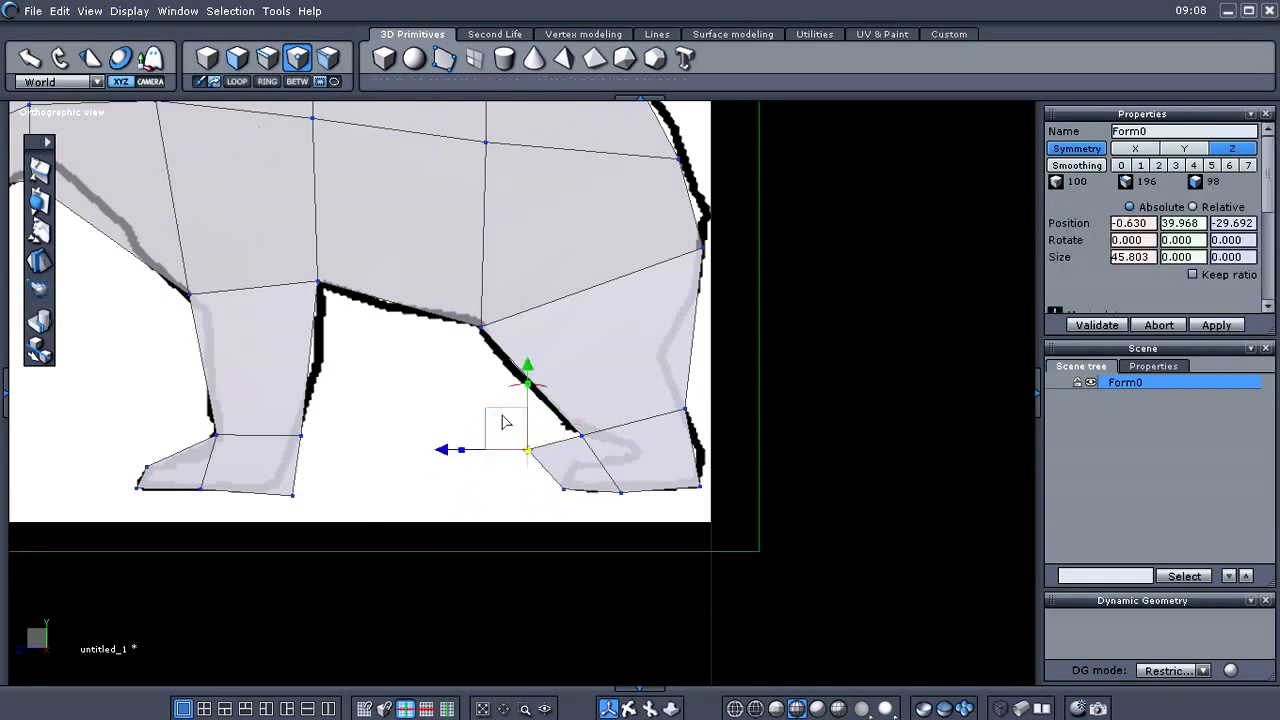
{"action": "left_click_drag", "start_coordinate": [495, 416], "coordinate": [694, 436]}
{"action": "left_click", "coordinate": [466, 441]}
Move the front ankle points of the hind leg rearward and down into the ankle crease of the outline.
{"action": "scroll", "coordinate": [528, 472], "scroll_direction": "up", "scroll_amount": 2}
{"action": "left_click_drag", "start_coordinate": [575, 392], "coordinate": [636, 404]}
{"action": "left_click", "coordinate": [470, 433]}
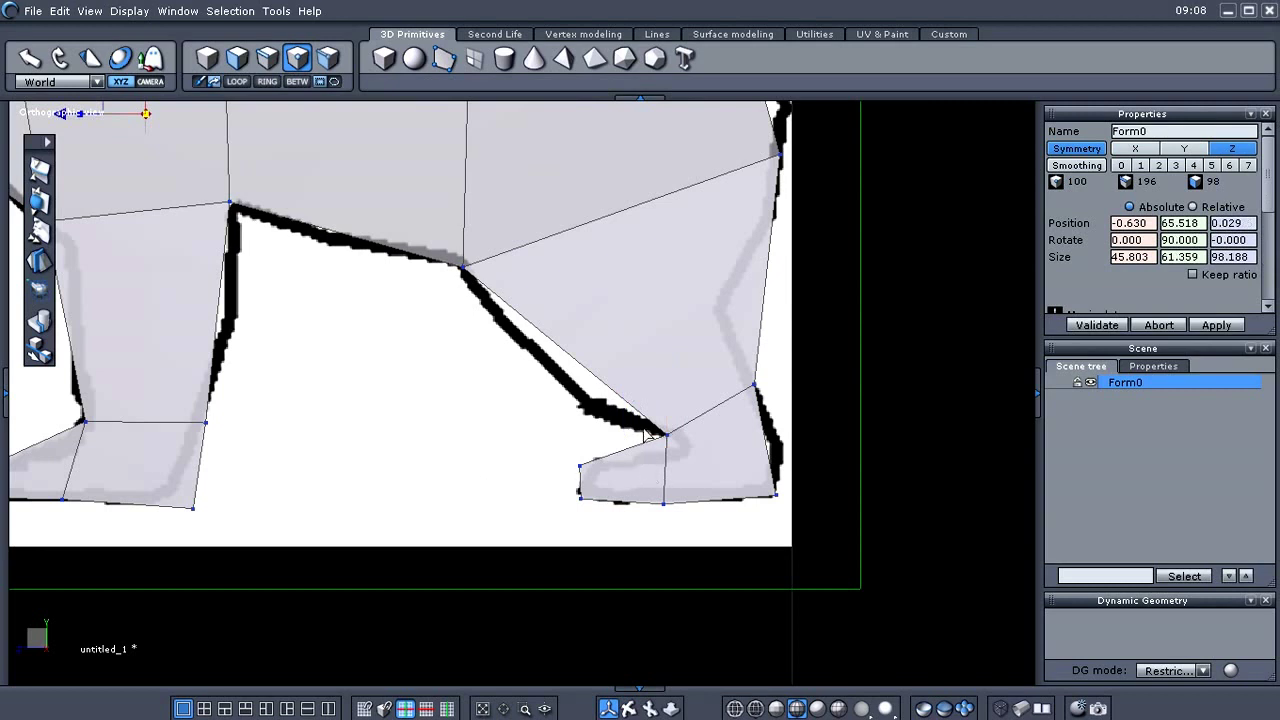
{"action": "left_click", "coordinate": [659, 440]}
{"action": "left_click_drag", "start_coordinate": [631, 406], "coordinate": [640, 413]}
{"action": "left_click", "coordinate": [473, 476]}
{"action": "scroll", "coordinate": [471, 482], "scroll_direction": "down", "scroll_amount": 2}
{"action": "middle_click_drag", "start_coordinate": [438, 498], "coordinate": [519, 510]}
{"action": "key", "text": "t"}
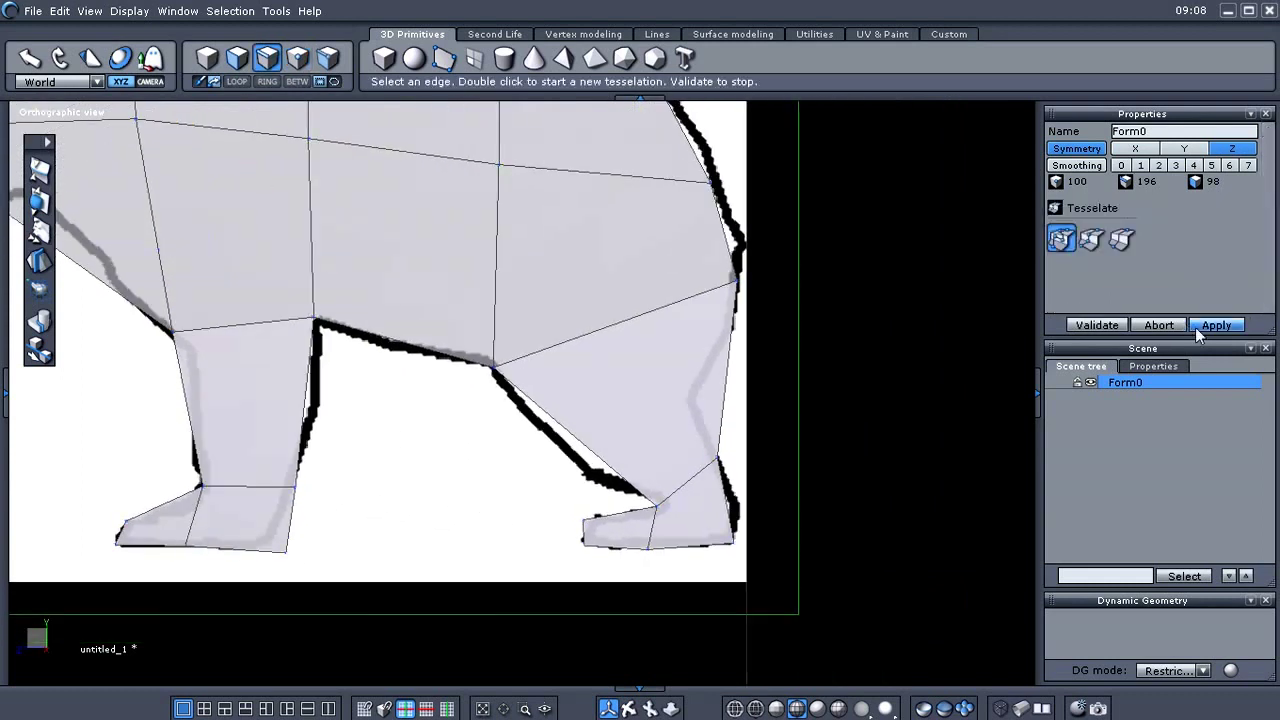
{"action": "left_click", "coordinate": [1147, 327]}
{"action": "scroll", "coordinate": [438, 542], "scroll_direction": "down", "scroll_amount": 2}
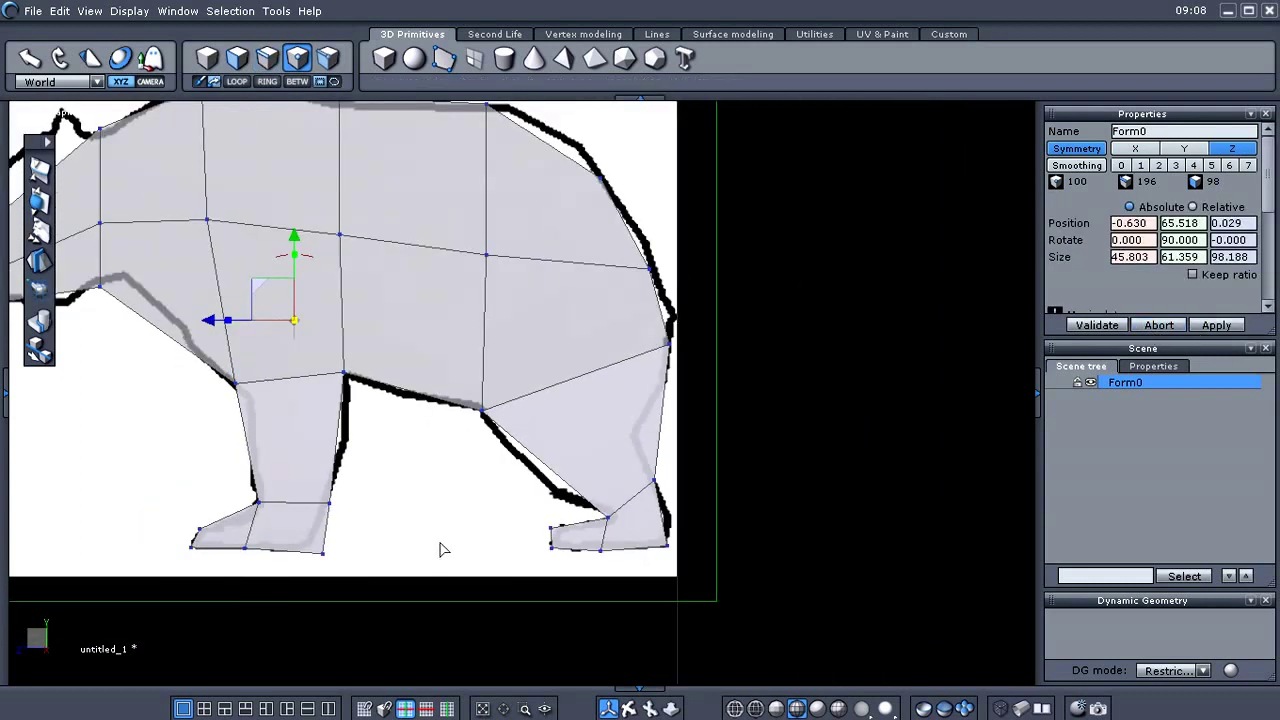
{"action": "middle_click_drag", "start_coordinate": [438, 542], "coordinate": [562, 563]}
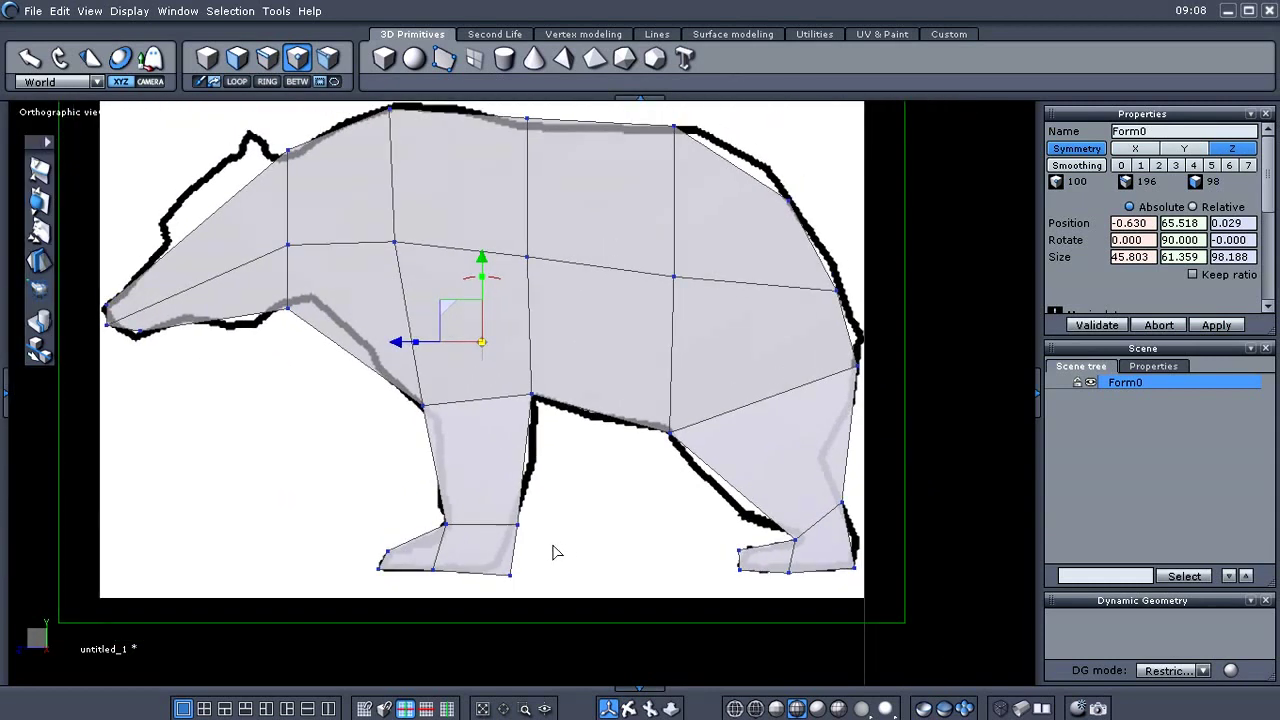
{"action": "middle_click_drag", "start_coordinate": [575, 500], "coordinate": [552, 532]}
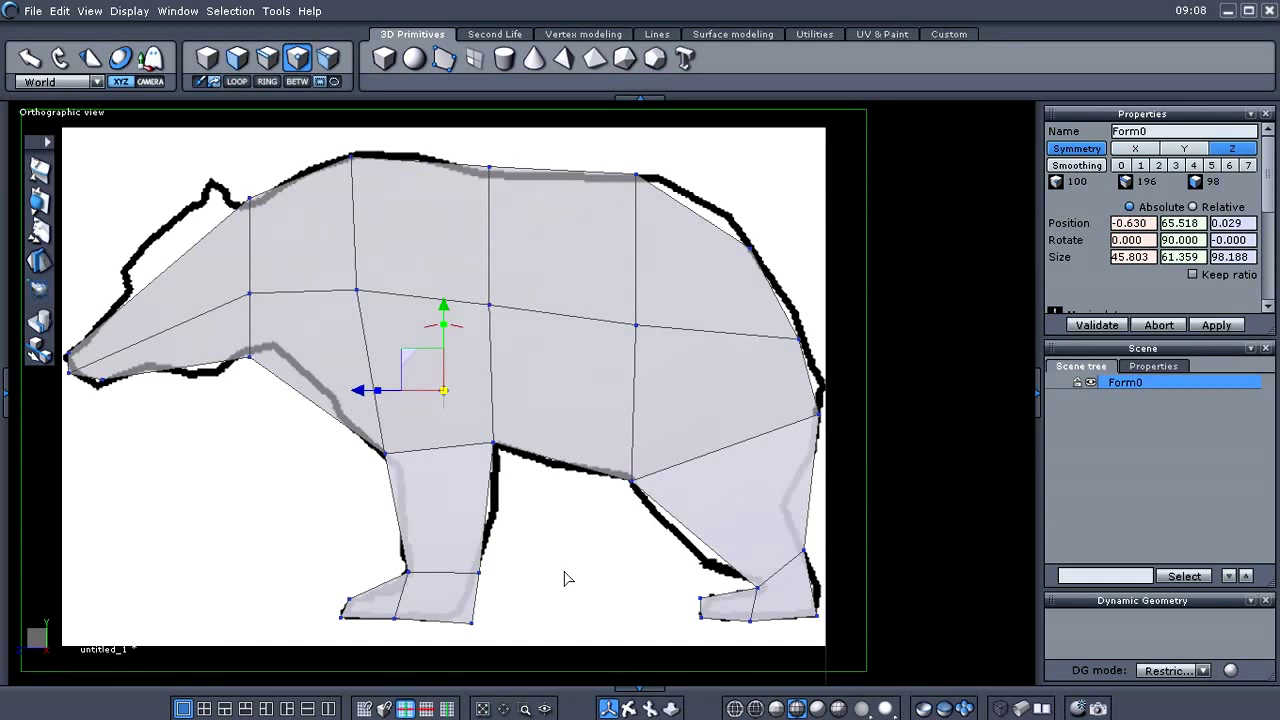
{"action": "scroll", "coordinate": [564, 572], "scroll_direction": "up", "scroll_amount": 3}
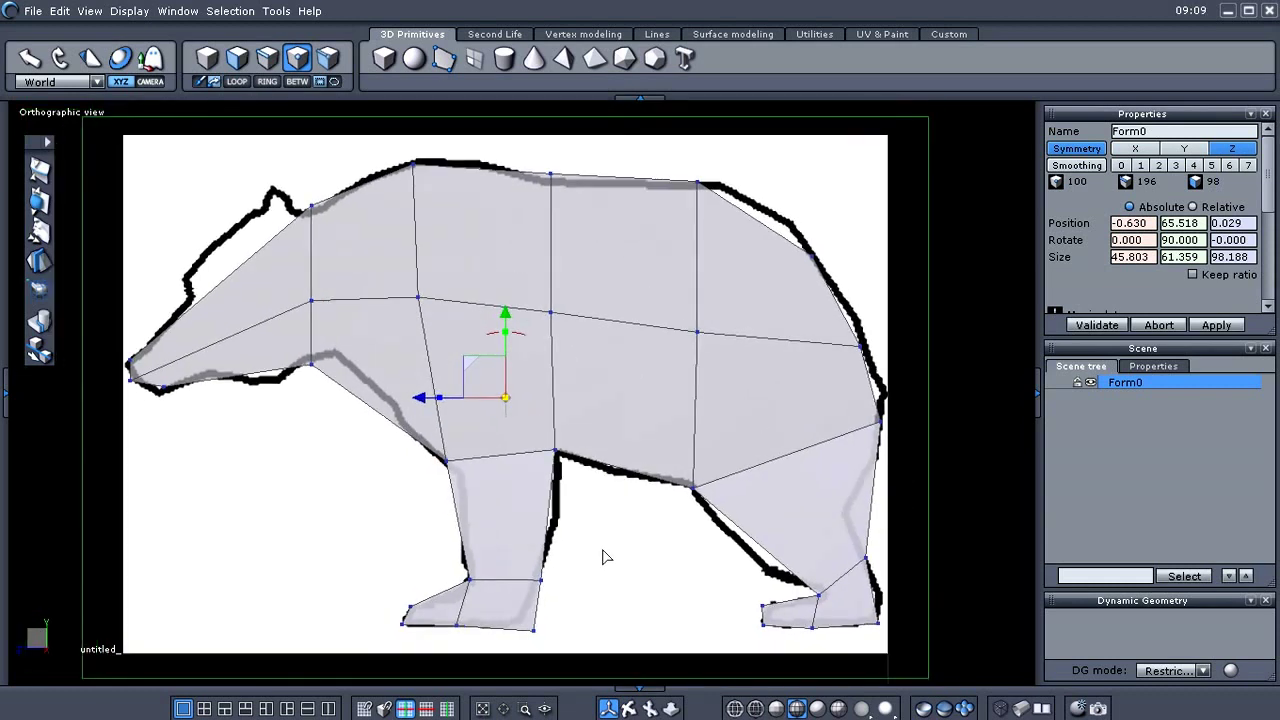
{"action": "middle_click_drag", "start_coordinate": [602, 556], "coordinate": [582, 547]}
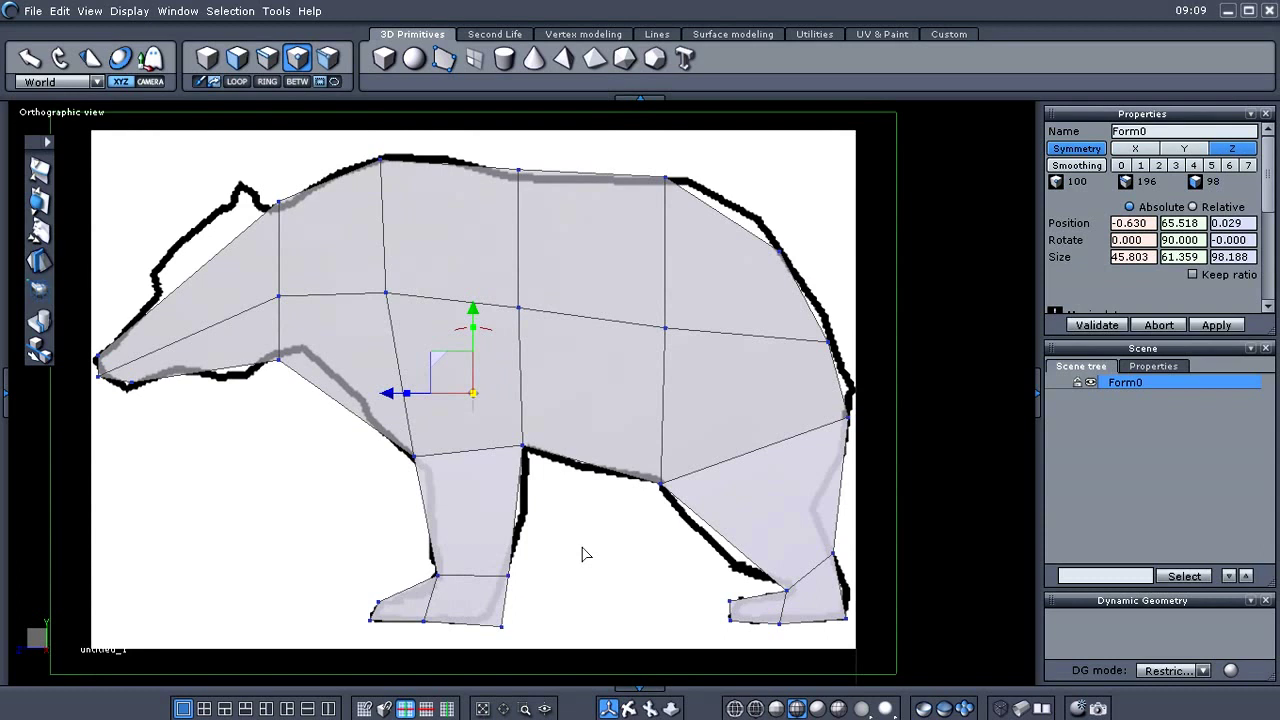